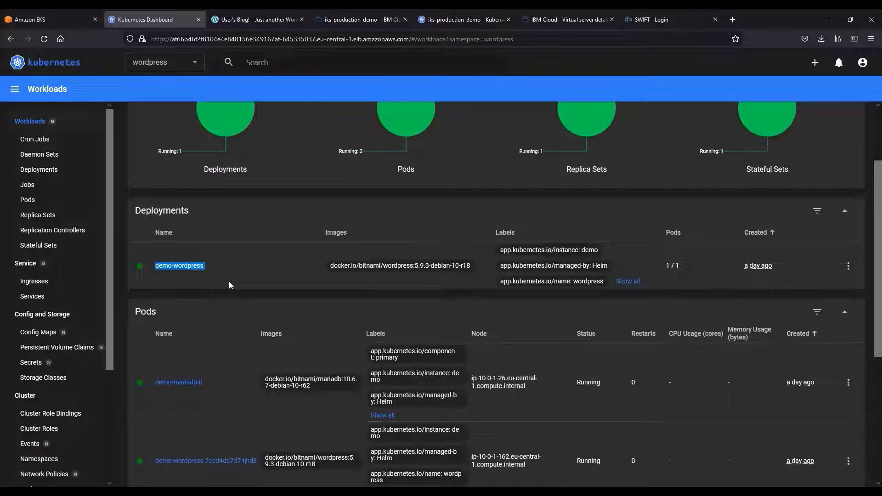
Review the wordpress namespace's demo-mariadb stateful set and persistent volume claims in the source cluster's dashboard, and view the live WordPress blog.
scroll(229, 281, "down", 5)
left_click_drag(198, 455, 152, 460)
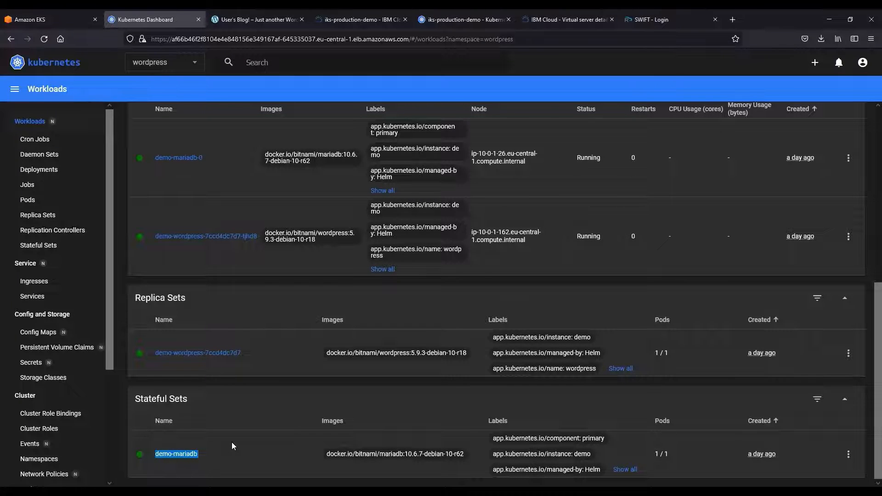
left_click(69, 348)
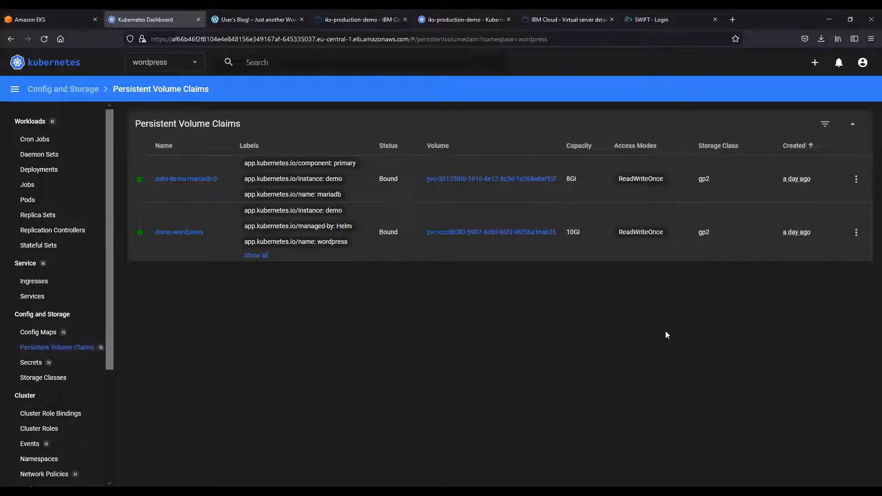
left_click(230, 12)
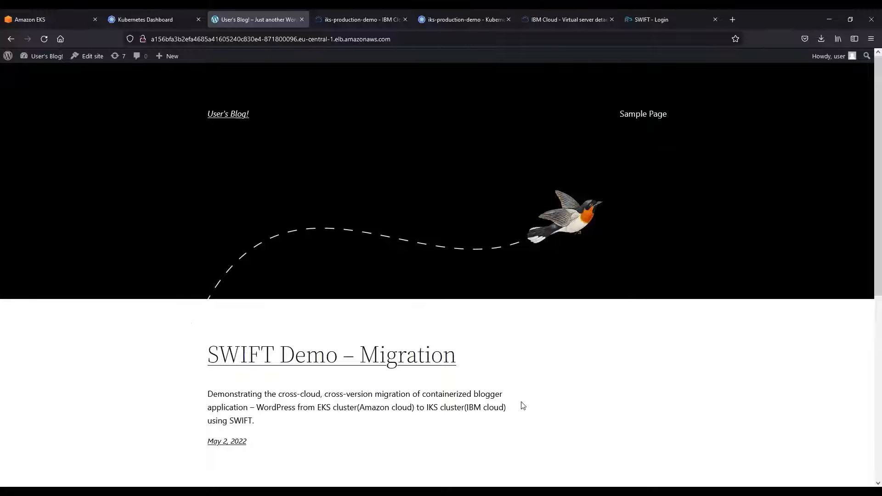
Check the Kubernetes version and zones in the IBM Cloud overview of the iks-production-demo cluster.
left_click(362, 20)
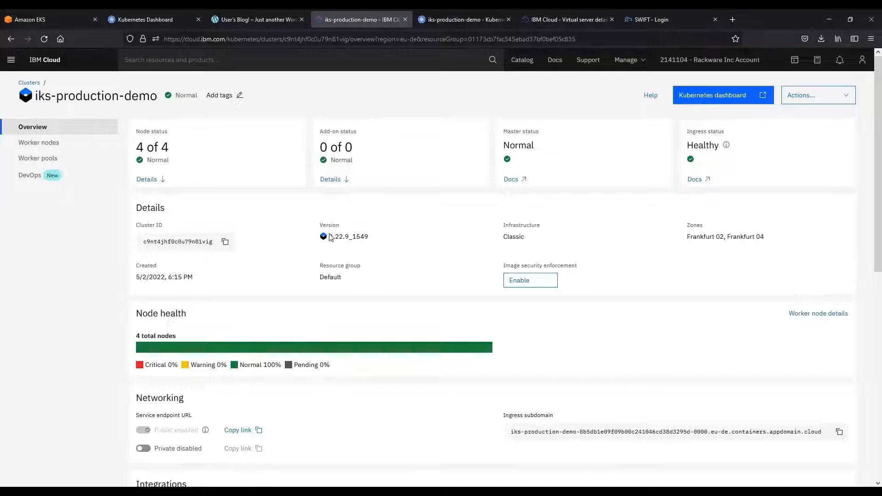
left_click_drag(328, 236, 344, 235)
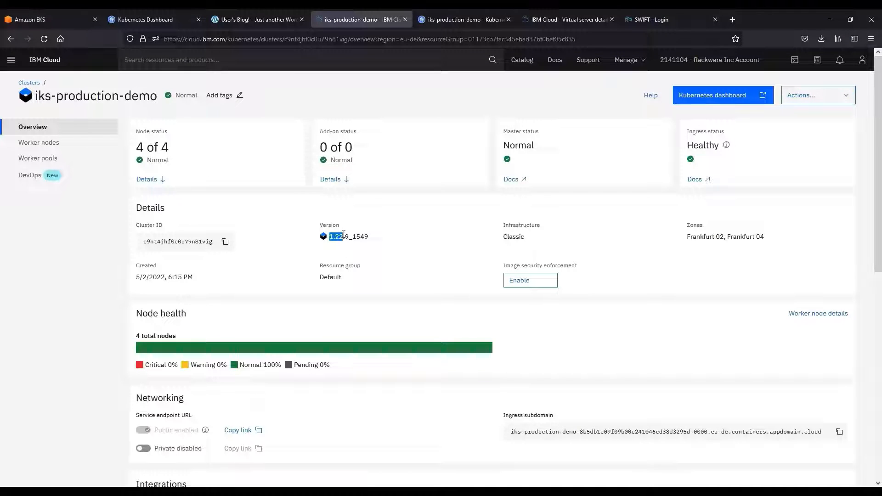
left_click(380, 236)
left_click_drag(686, 237, 715, 237)
left_click(691, 249)
Examine the wordpress namespace's workloads and secrets in the iks-production-demo Kubernetes dashboard.
left_click(459, 20)
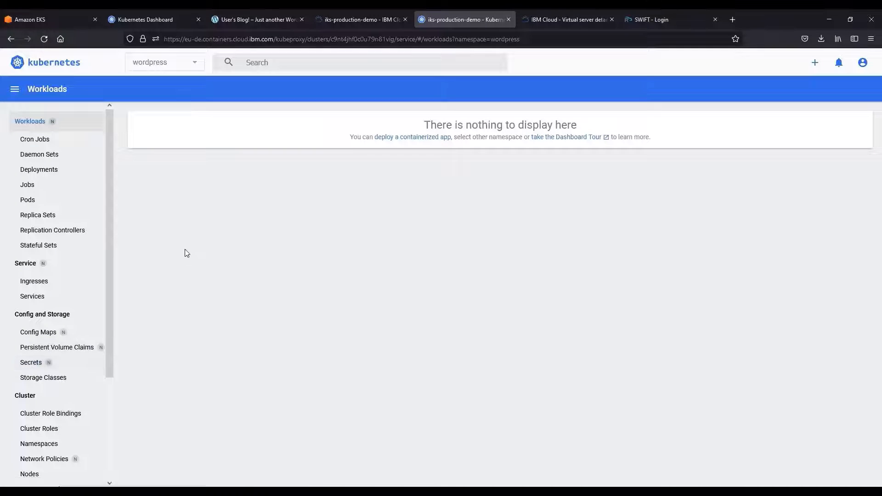
left_click_drag(213, 177, 134, 179)
left_click(193, 273)
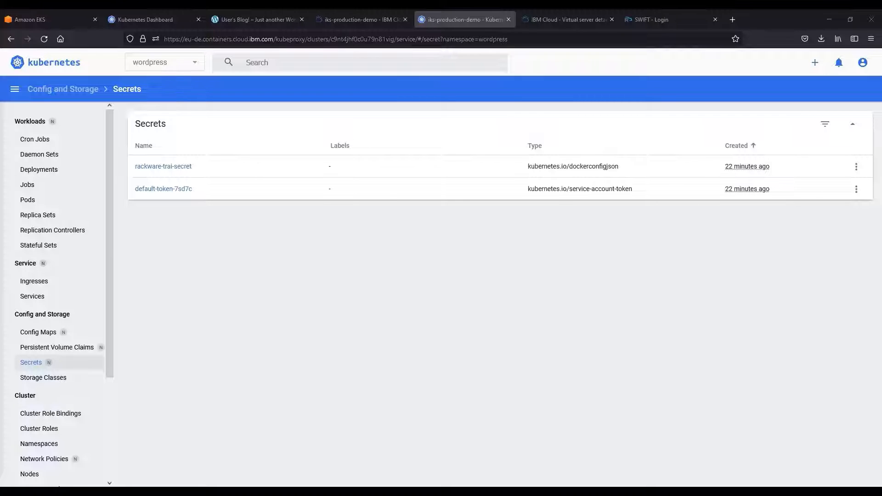
View the swift-demo virtual server's details in IBM Cloud and log in to the SWIFT dashboard as admin with the prefilled password.
left_click(565, 12)
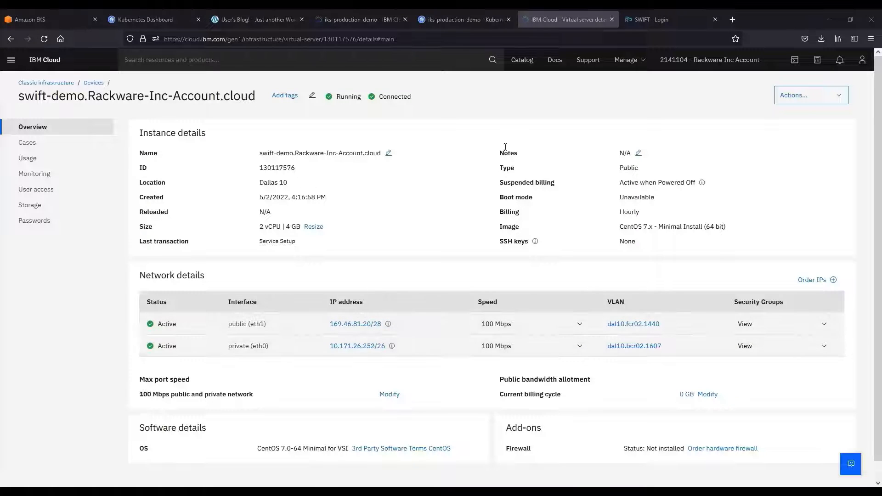
left_click(626, 11)
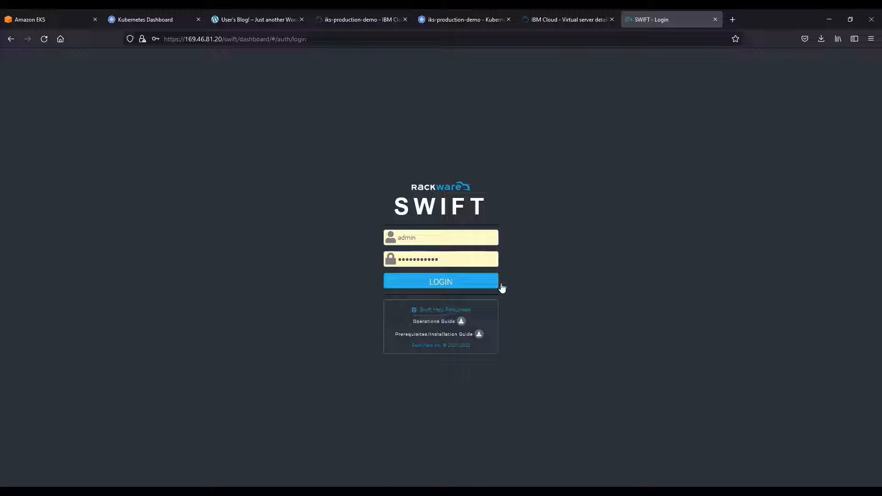
left_click(465, 287)
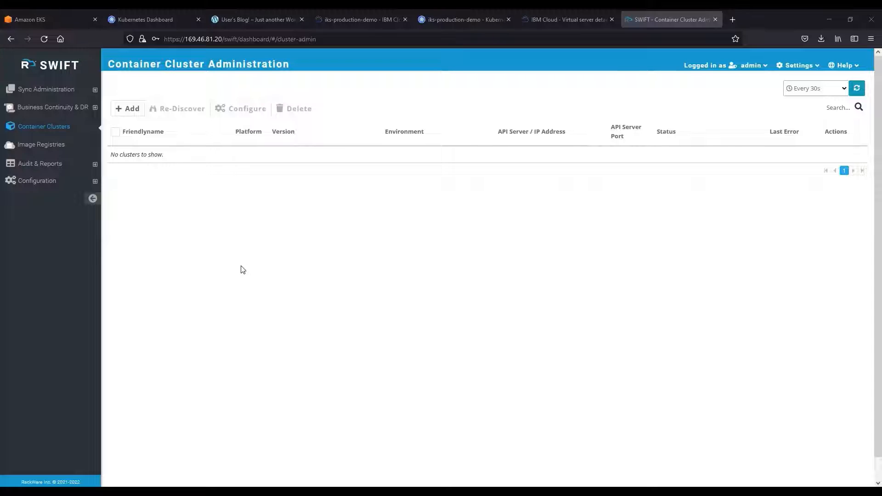
Add the Amazon AWS cluster eks-production-demo in EU (Frankfurt) with its access key, secret key, rackware-trai:latest TRAIPOD image and rackware-trai-secret image secret.
left_click(130, 114)
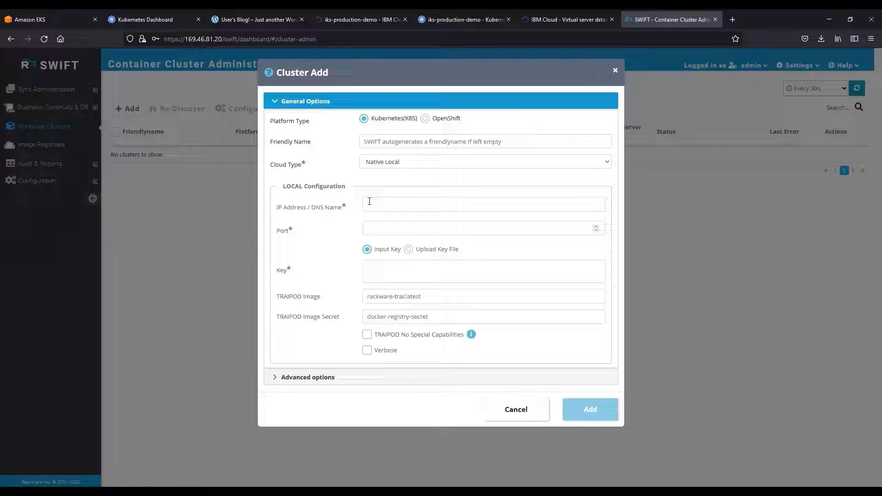
left_click(379, 165)
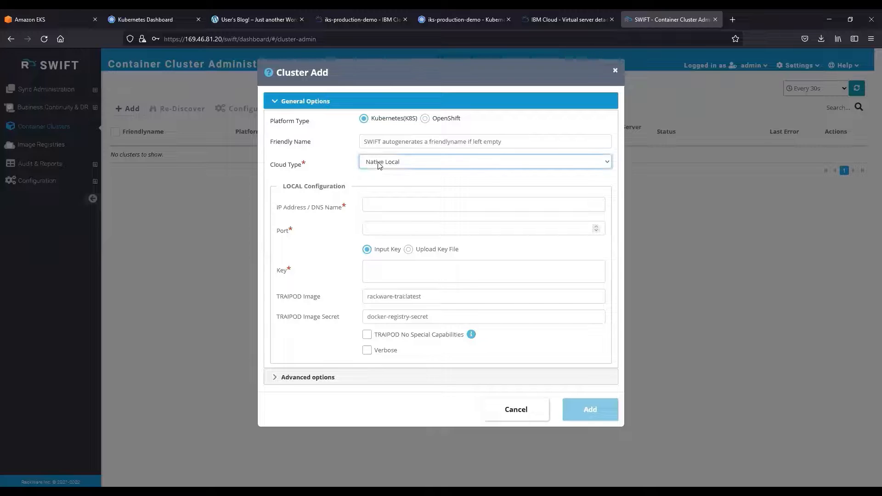
left_click(388, 181)
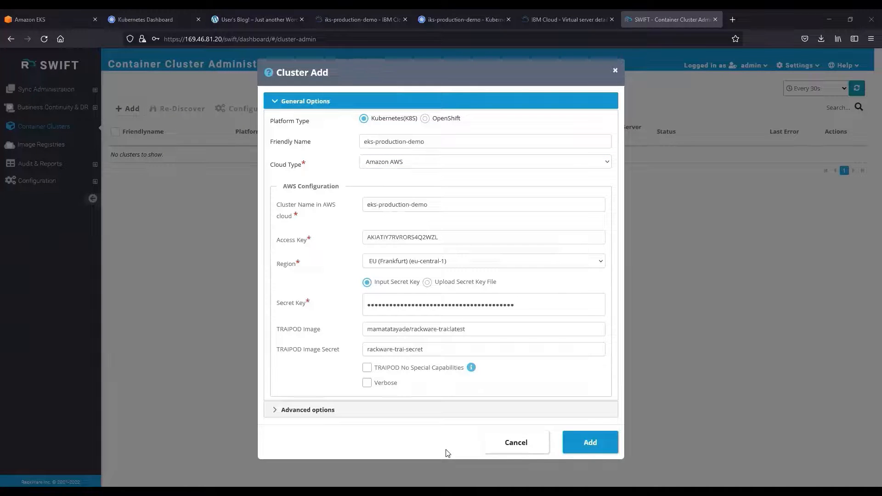
left_click(580, 442)
left_click(253, 317)
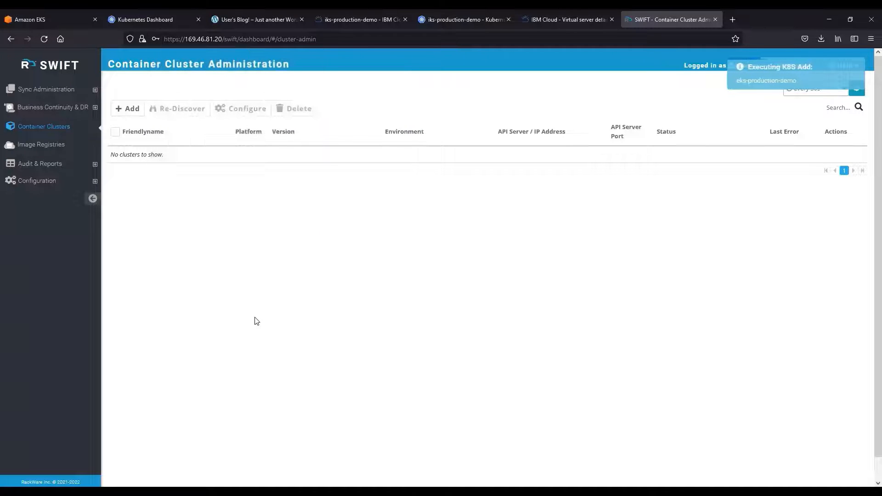
Add the IBM Cloud cluster iks-production-demo with its API key, rackware-trai:latest TRAIPOD image and rackware-trai-secret image secret.
left_click(130, 109)
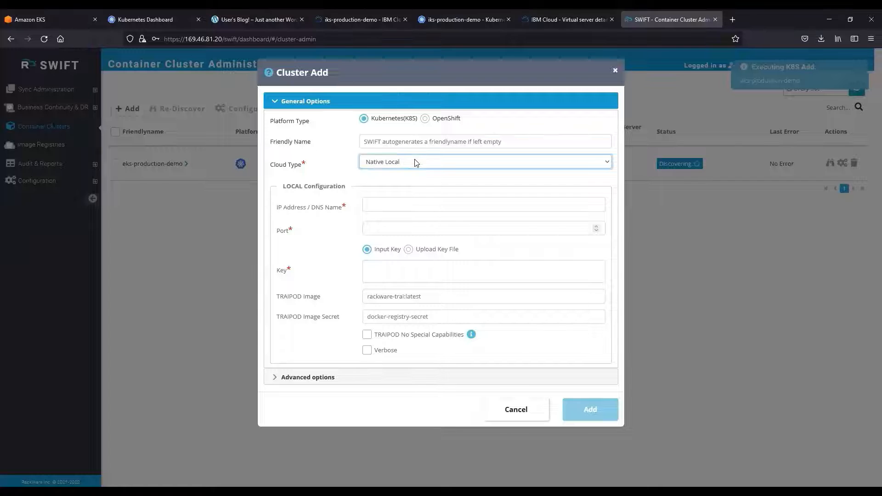
left_click(409, 203)
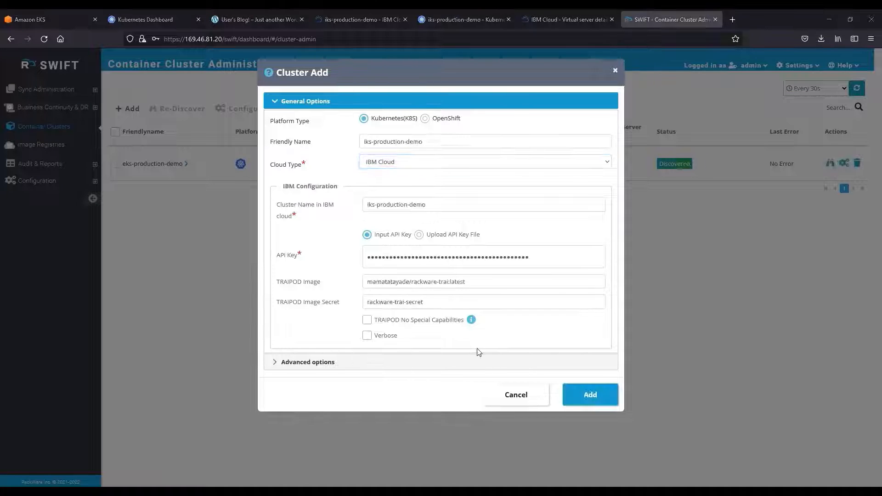
left_click(590, 395)
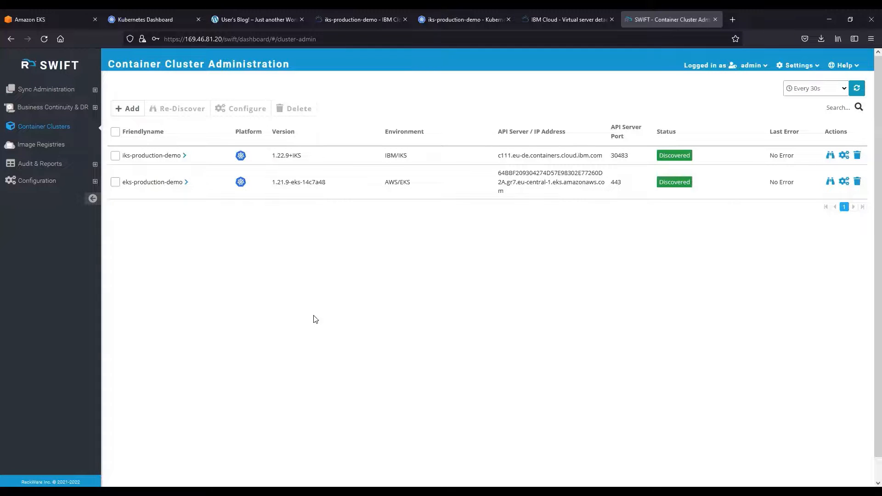
Inspect the pods and persistent volume claims in the wordpress namespace of eks-production-demo, and collapse the cluster's details.
left_click(186, 184)
left_click(227, 221)
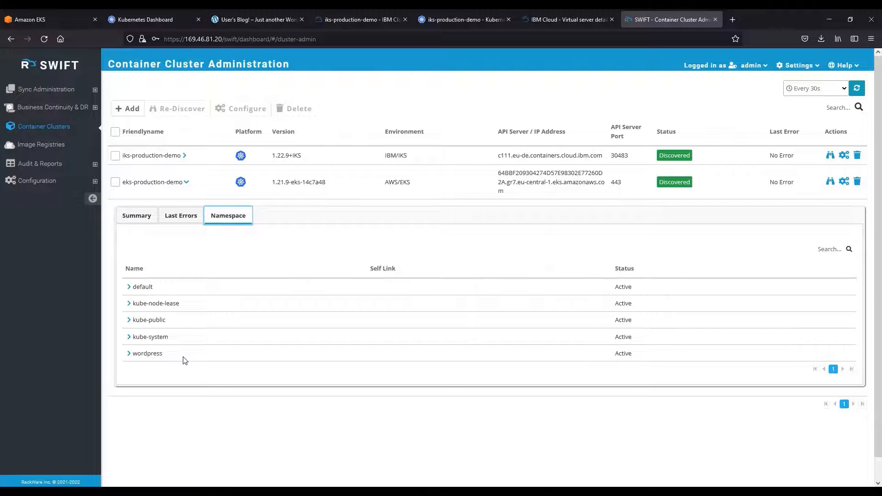
left_click(129, 354)
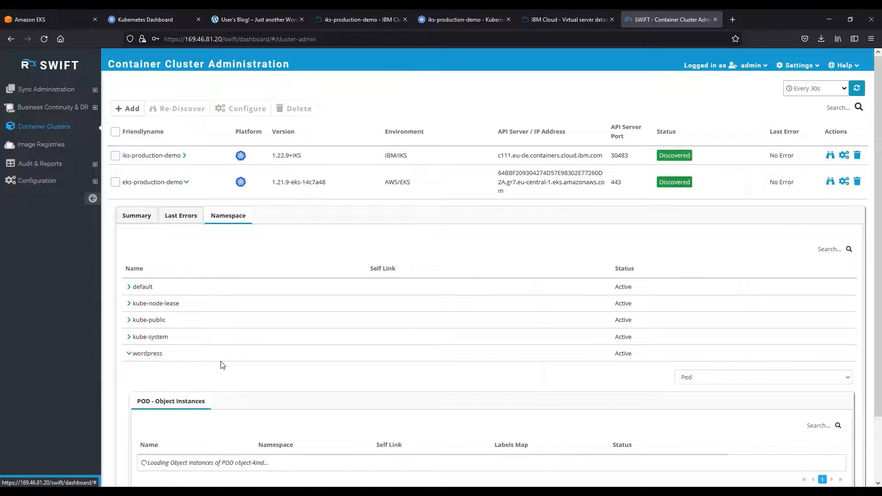
scroll(222, 365, "down", 3)
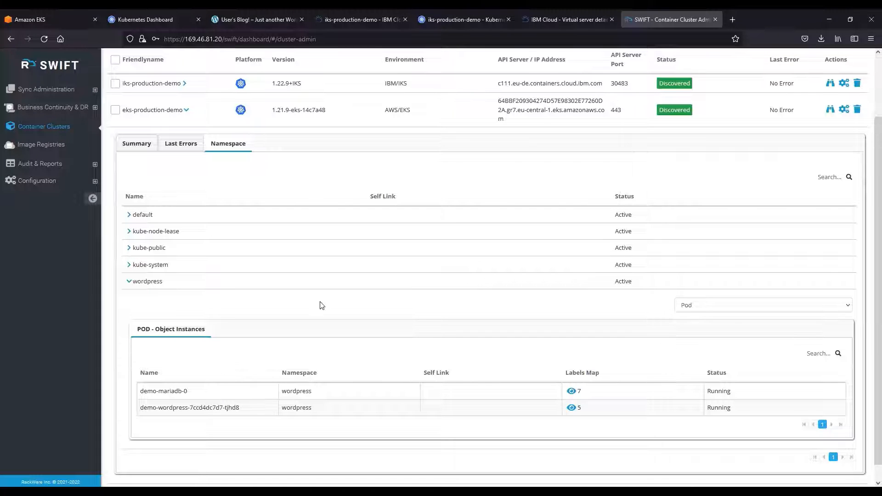
left_click(702, 306)
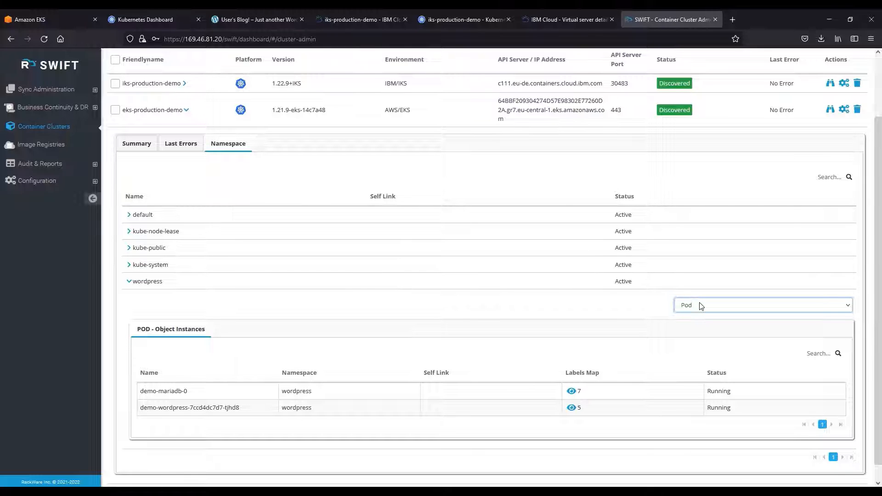
left_click(699, 305)
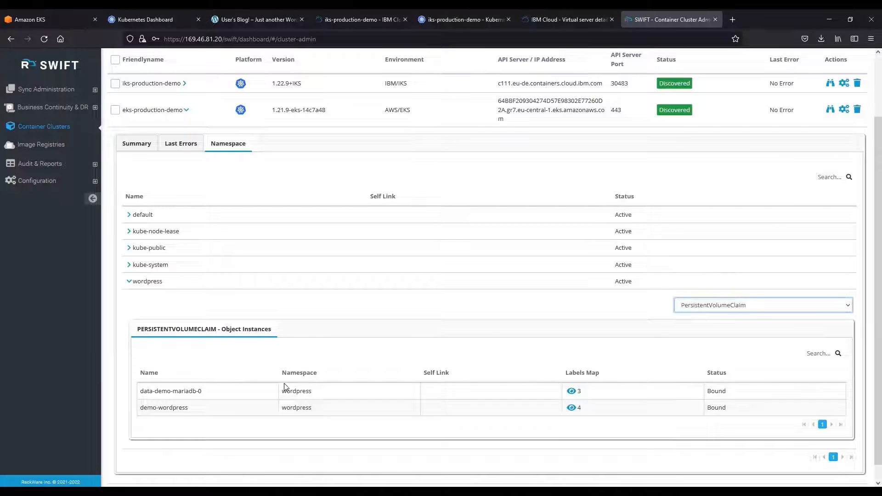
left_click(186, 110)
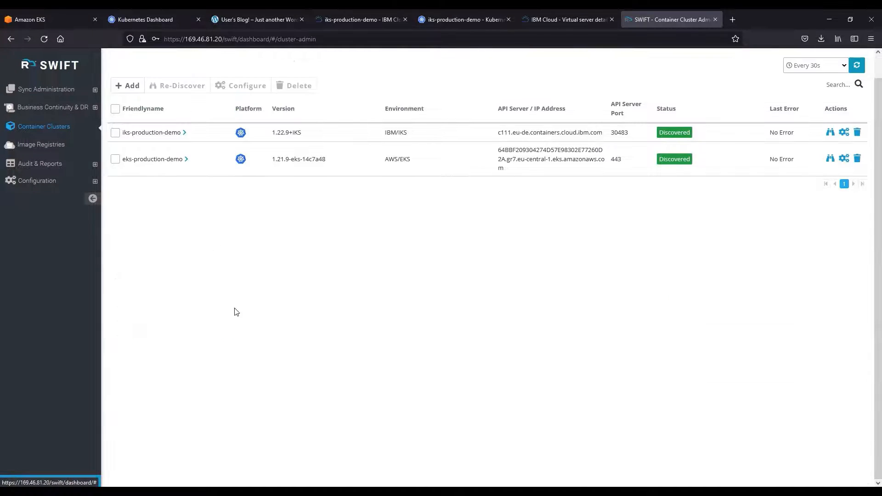
scroll(243, 320, "up", 1)
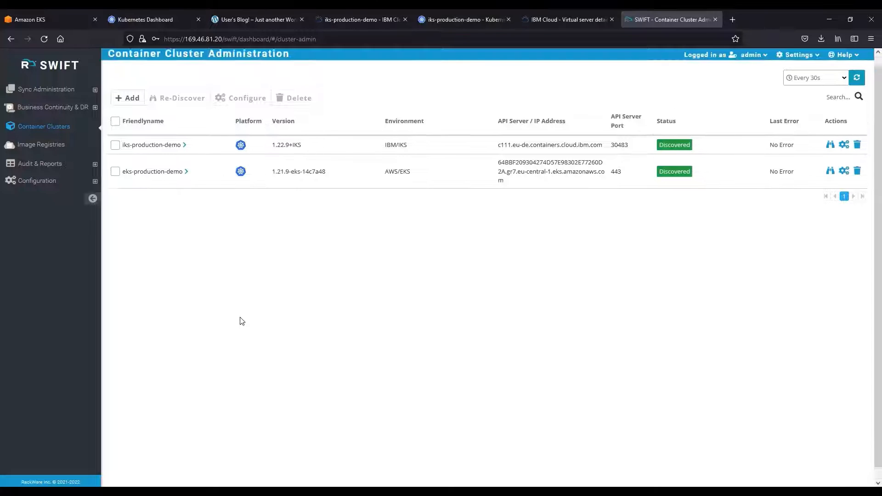
Start a new passthrough replication with eks-production-demo as the source cluster and wordpress as the source namespace.
left_click(92, 91)
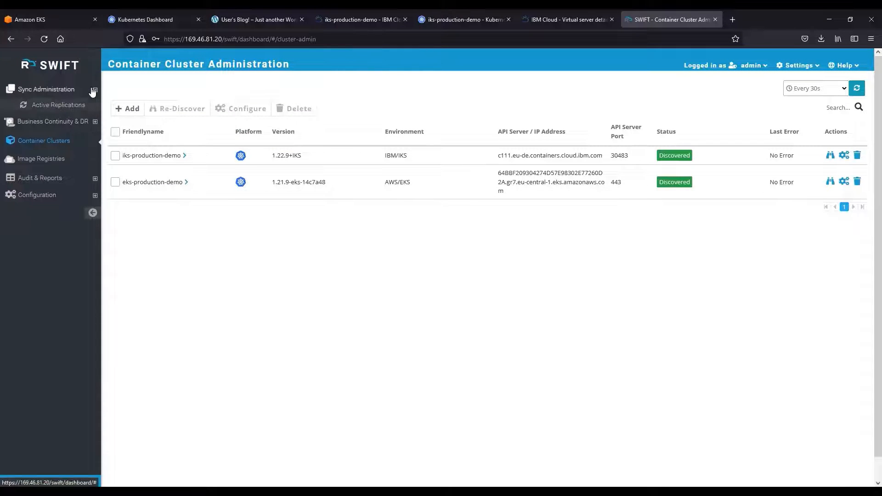
left_click(51, 119)
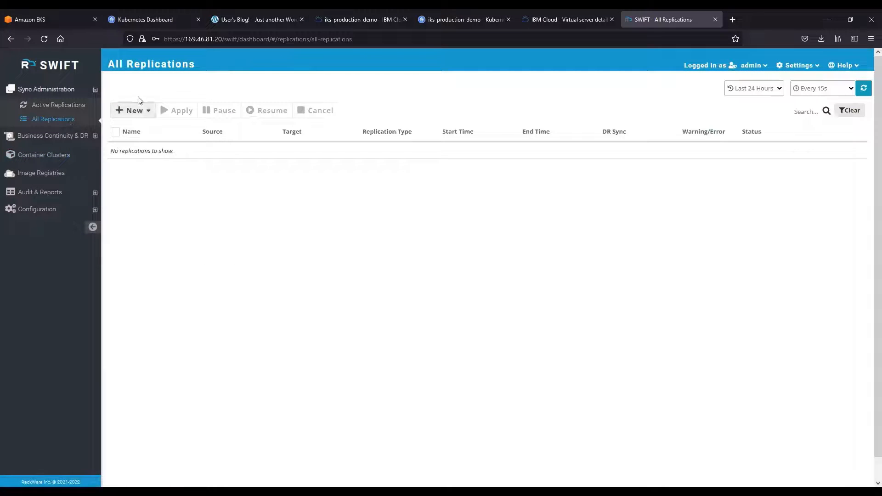
left_click(134, 110)
left_click(154, 129)
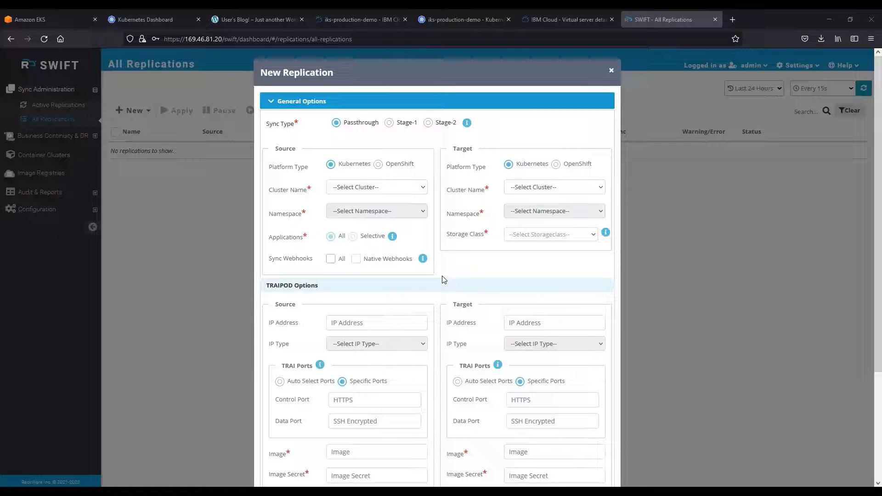
left_click(373, 188)
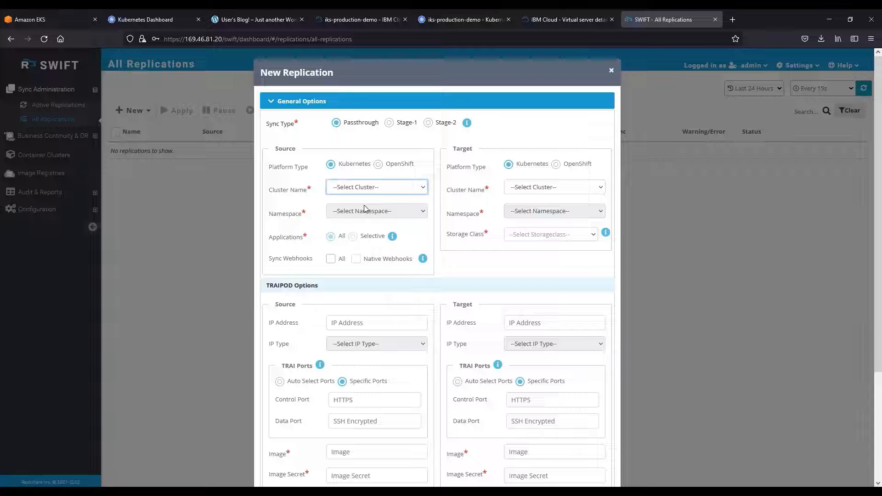
left_click(365, 209)
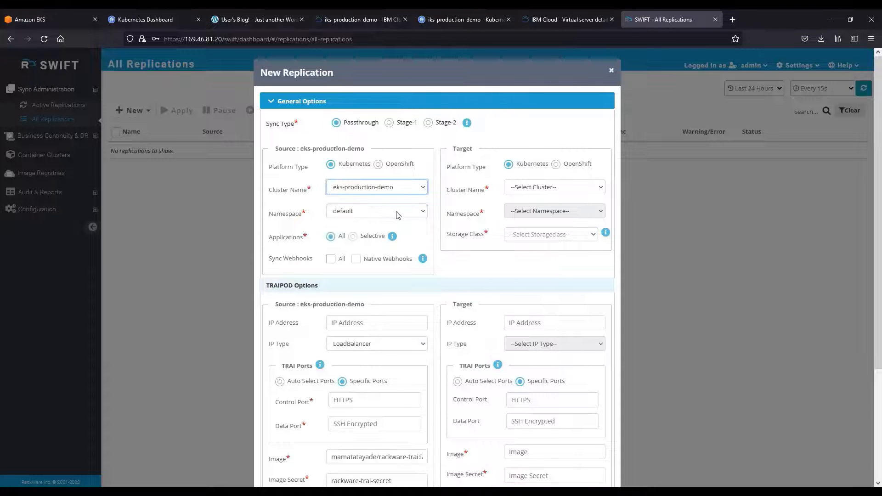
left_click(396, 212)
left_click(380, 293)
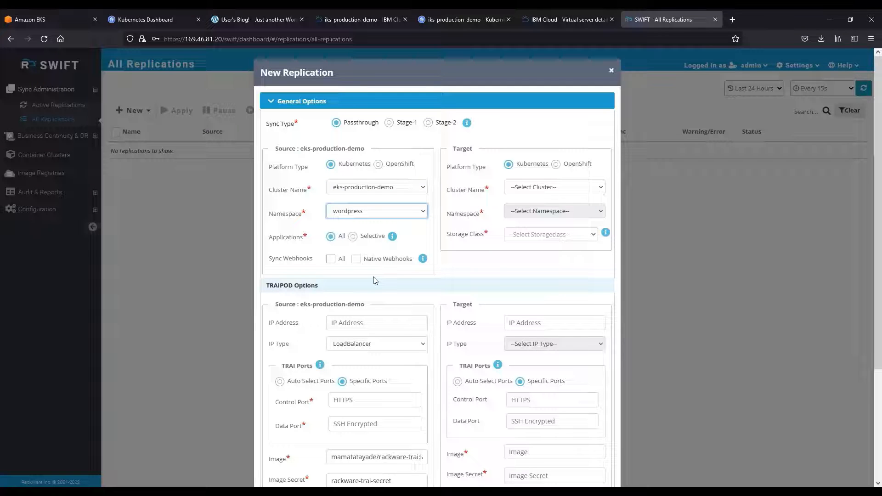
Try selective replication with the demo-mariadb service in the objects list, and return the applications choice to All.
left_click(265, 239)
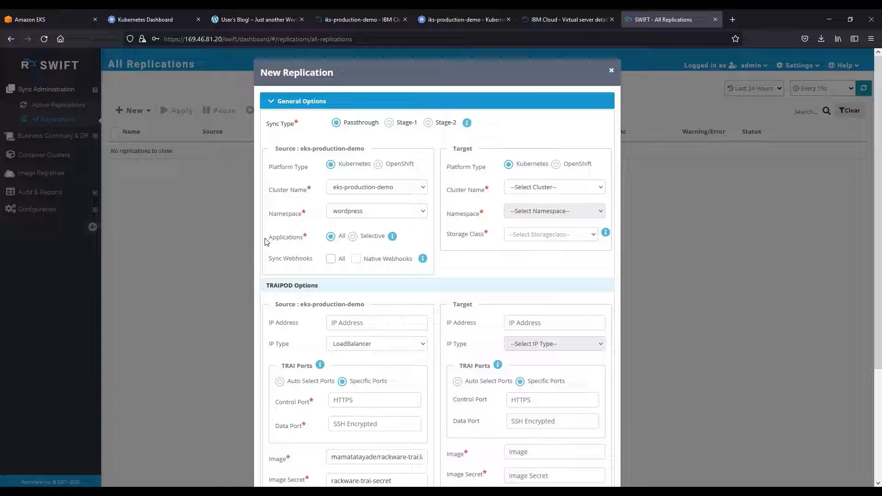
left_click(353, 237)
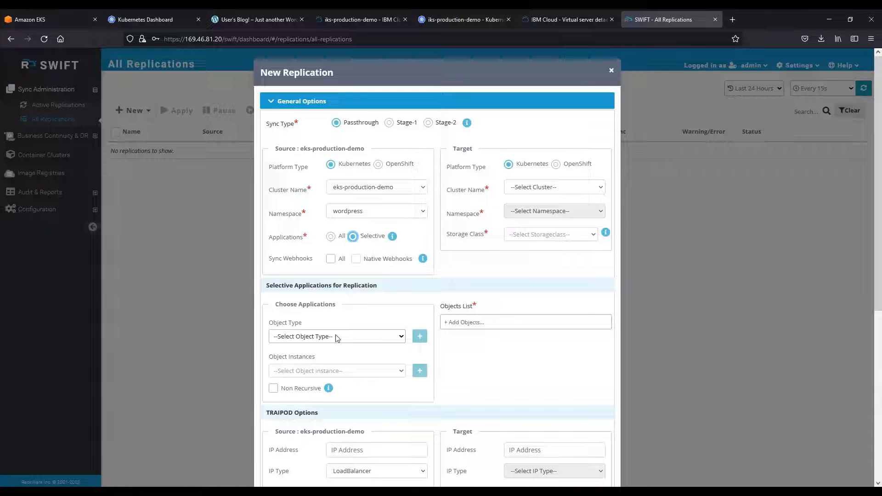
left_click(391, 339)
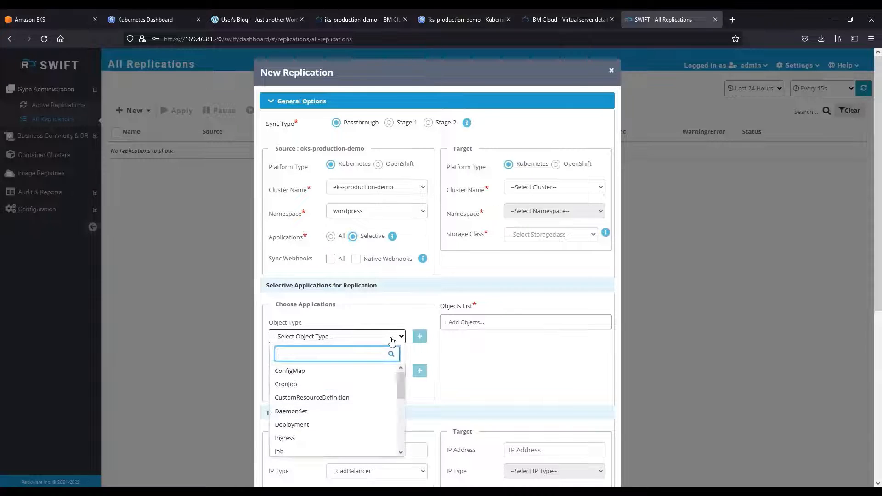
scroll(335, 420, "down", 3)
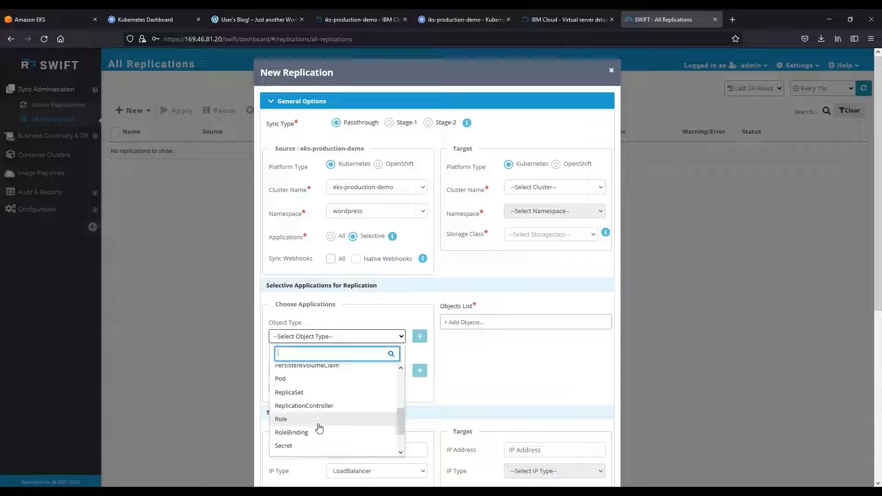
scroll(319, 427, "down", 2)
left_click(316, 426)
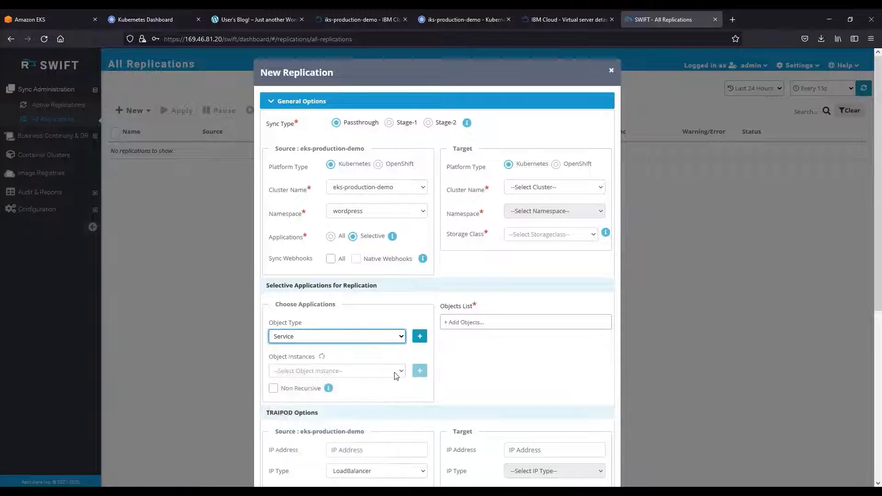
scroll(393, 363, "down", 2)
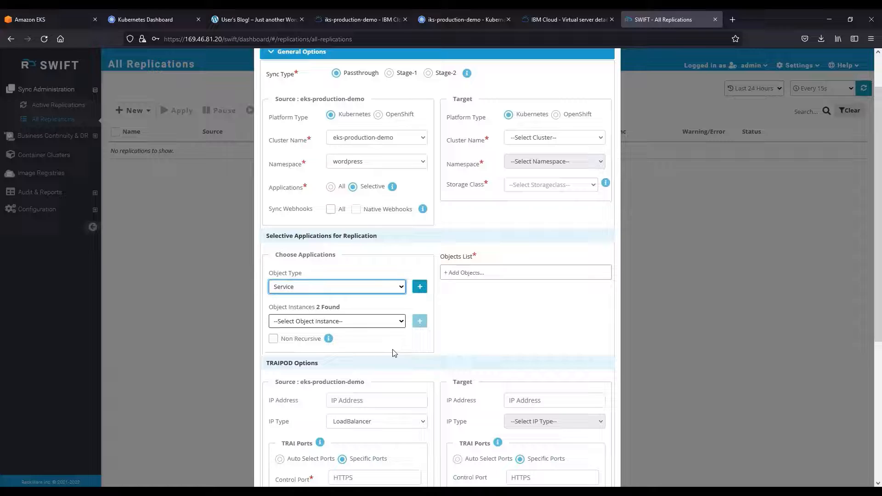
left_click(396, 324)
left_click(344, 356)
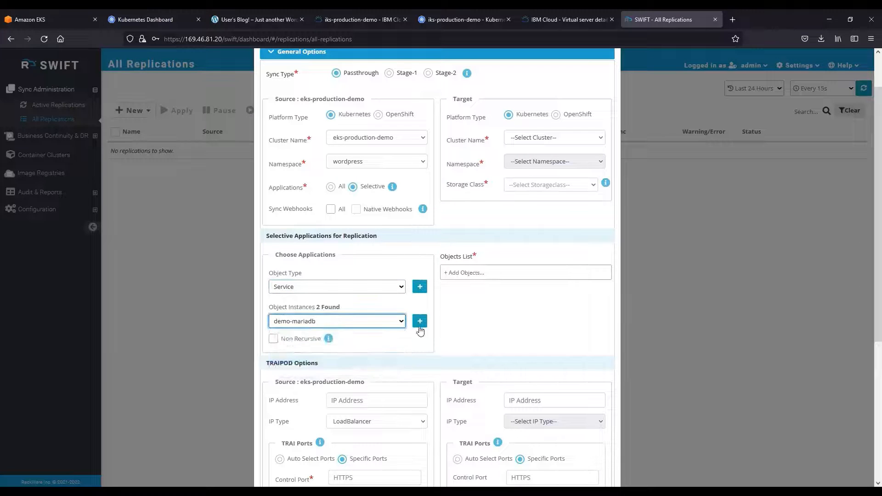
left_click(420, 324)
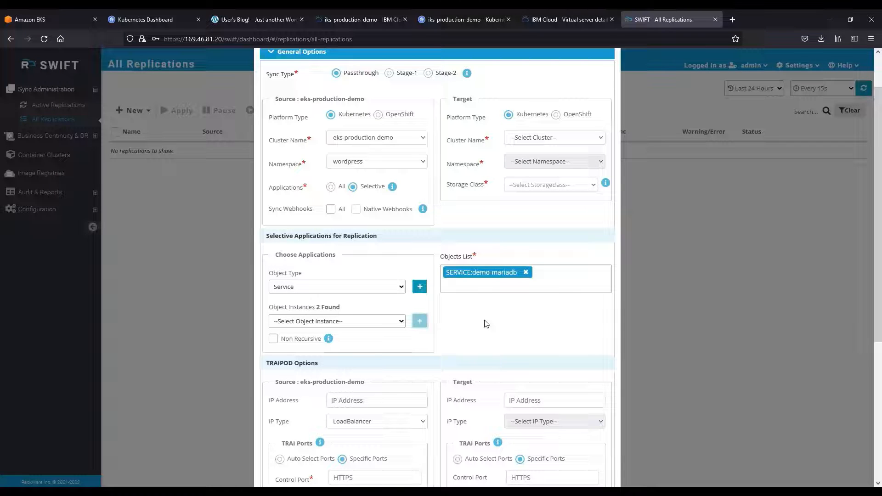
left_click(330, 186)
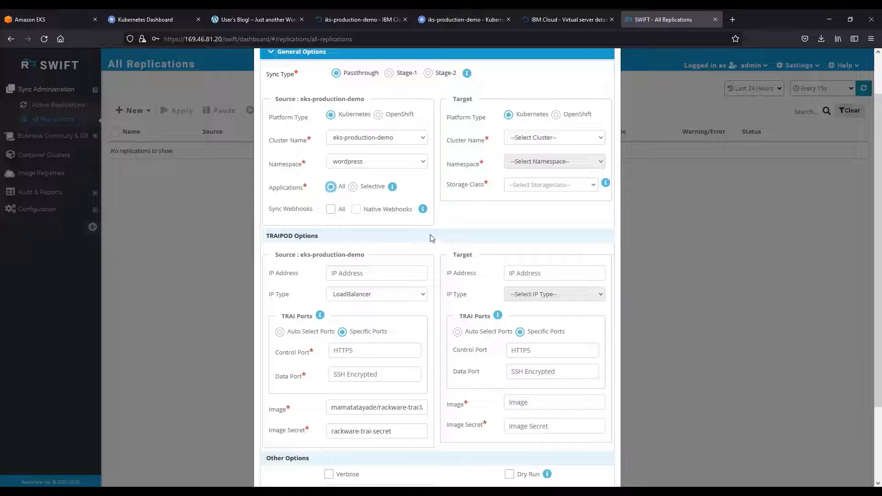
Set the target to cluster iks-production-demo, namespace wordpress, storage class ibmc-block-gold (Default) and zone FRA02.
left_click(543, 144)
left_click(544, 147)
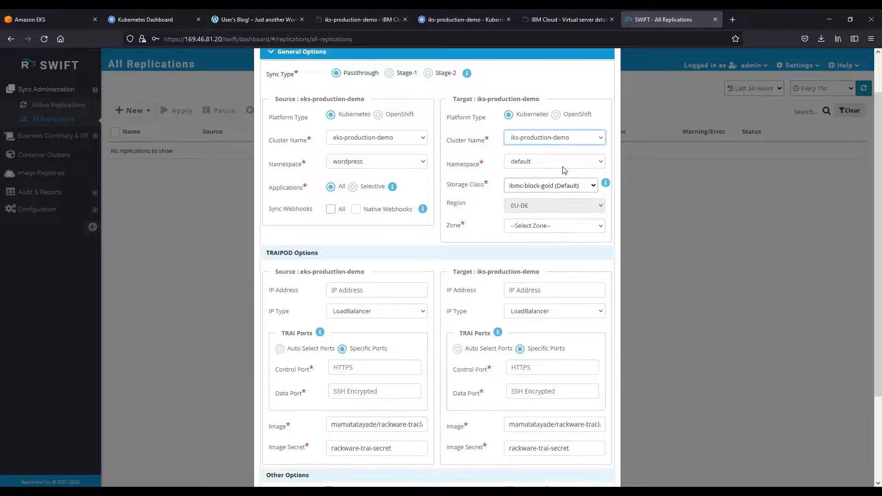
left_click(563, 168)
left_click(521, 309)
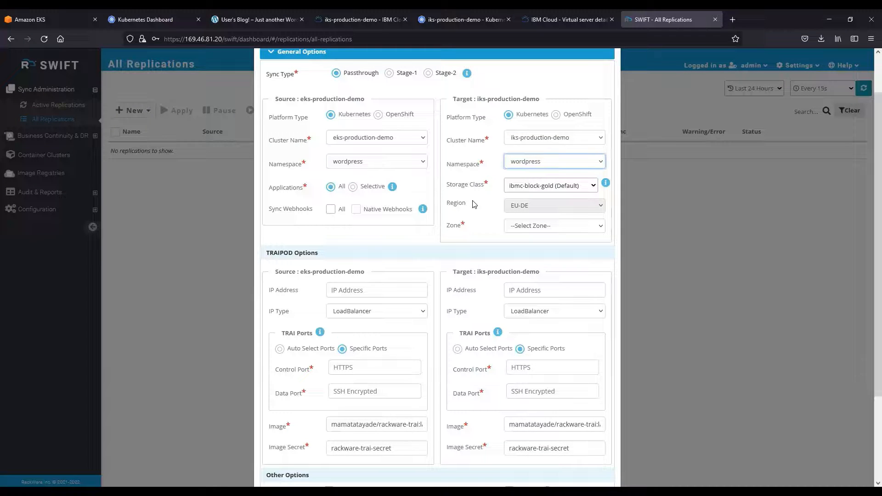
left_click(590, 188)
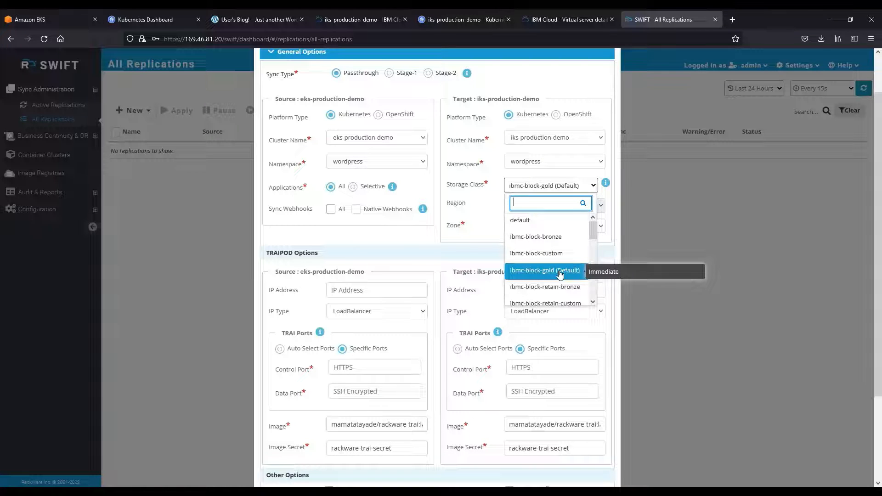
left_click(559, 271)
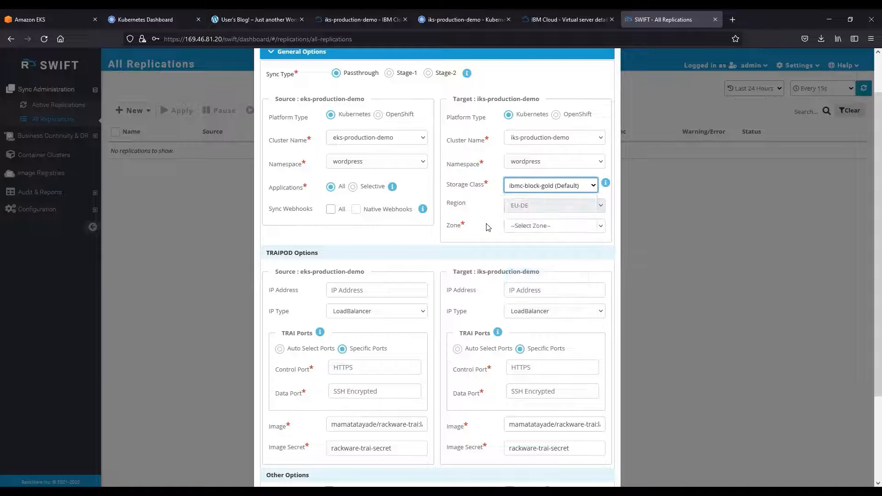
left_click(533, 226)
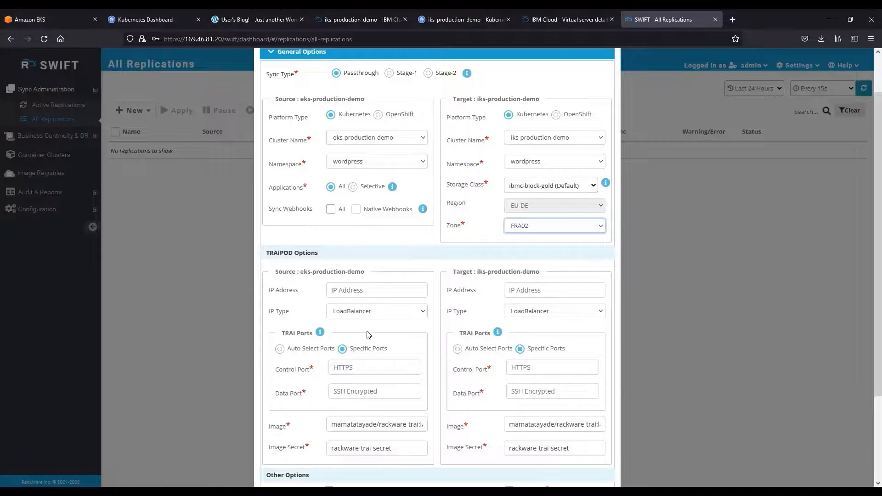
Try automatic port selection for the source TRAIPOD, and switch it back to specific ports.
scroll(368, 332, "down", 2)
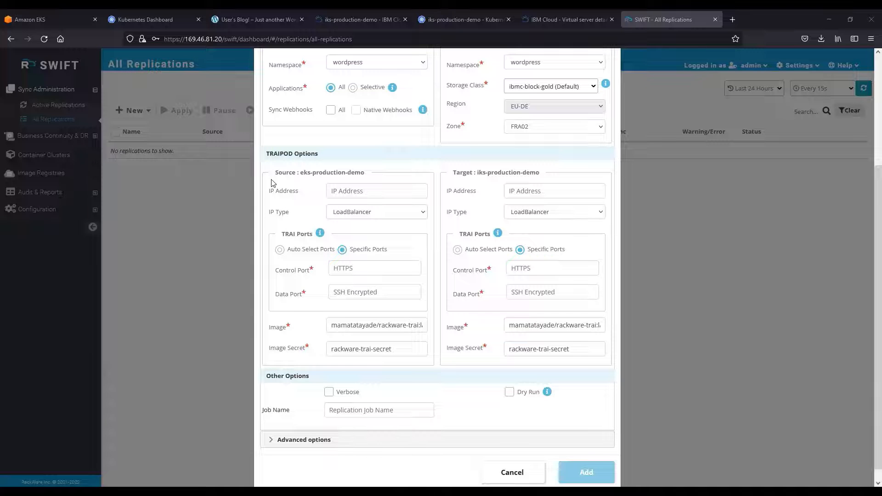
left_click(354, 212)
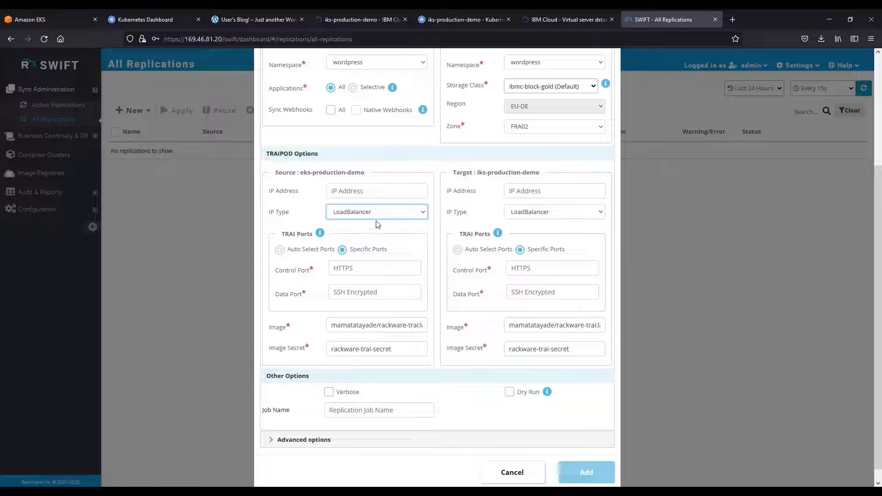
left_click(280, 250)
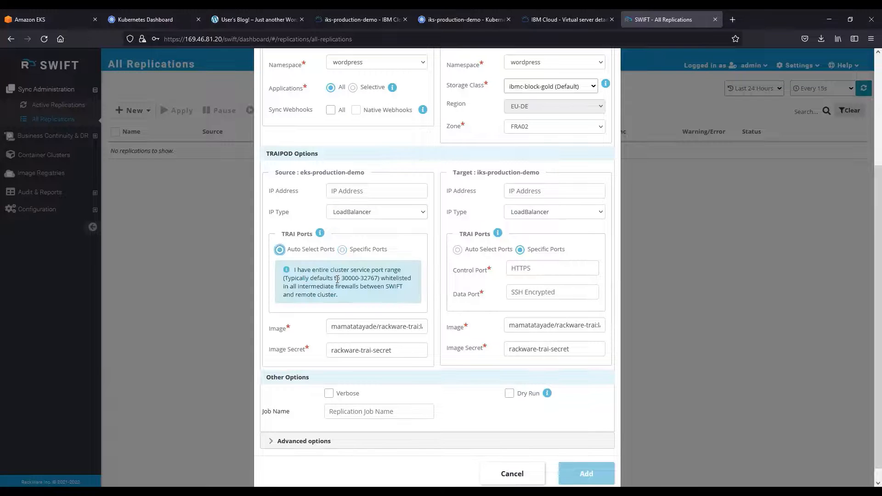
left_click_drag(342, 278, 378, 278)
left_click(349, 289)
left_click(343, 249)
Set the source TRAIPOD's control port to 30011 and its data port to 30012.
left_click(353, 268)
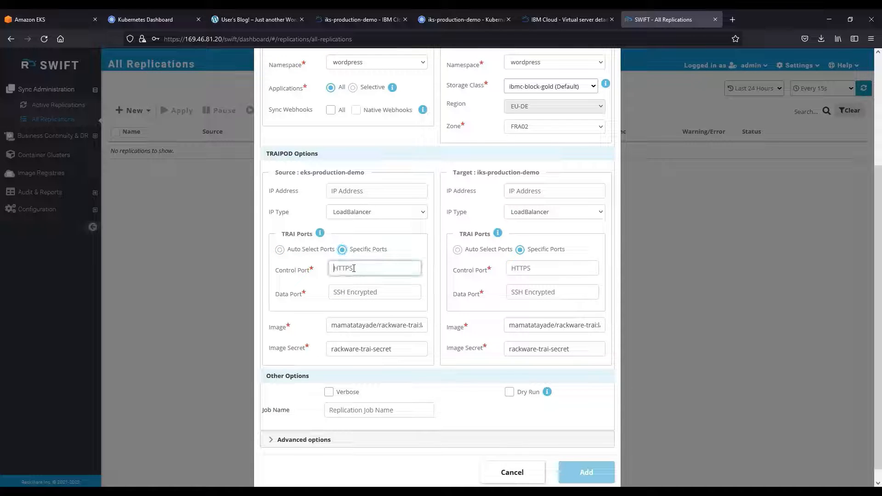
type("30011")
key("Tab")
type("30012")
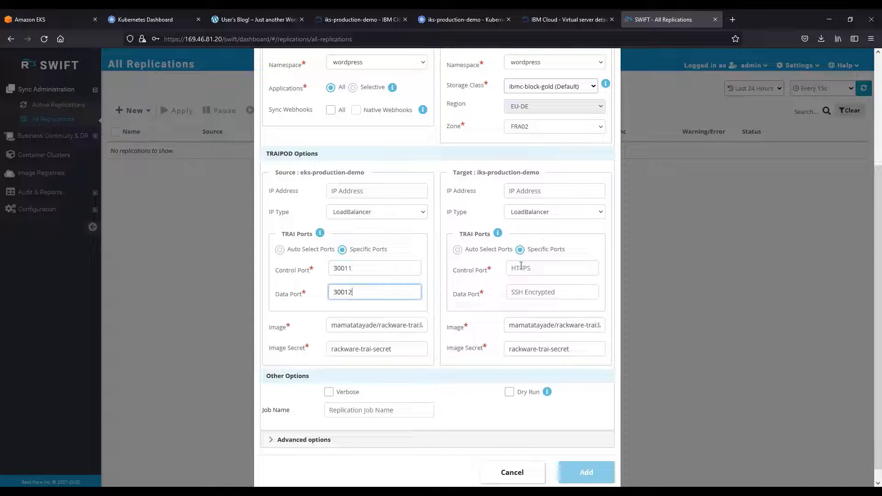
Set the target TRAIPOD's control port to 30011 and data port to 30012, with Verbose enabled and the job named eks-to-iks-initial-migration.
left_click(521, 267)
type("300")
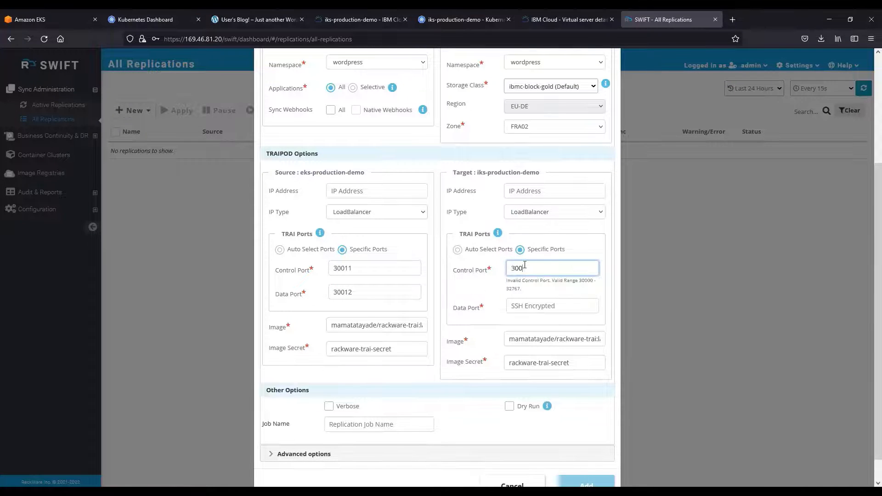
type("11")
key("Tab")
type("30012")
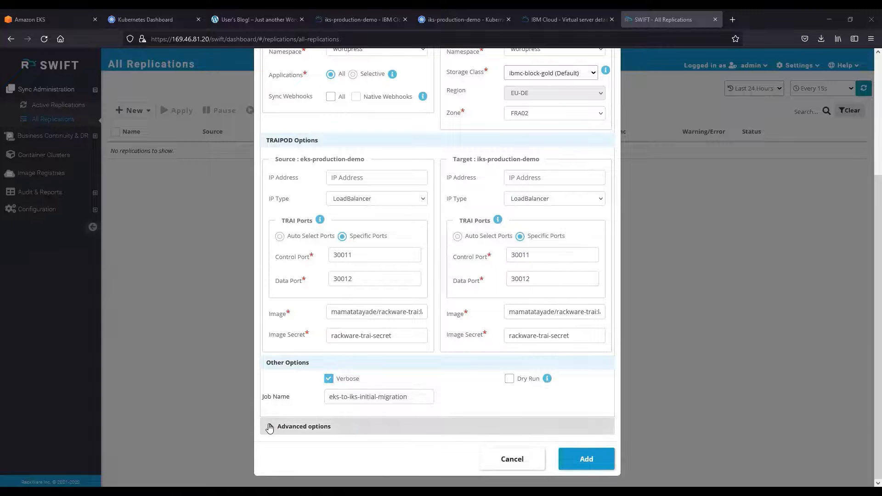
Examine the advanced service type mapping choices for the demo-mariadb service without adding a mapping.
left_click(269, 429)
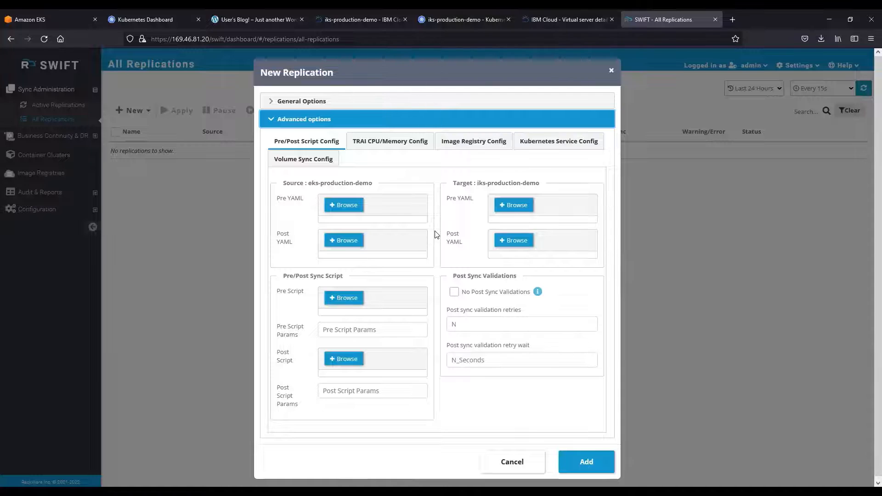
left_click(526, 146)
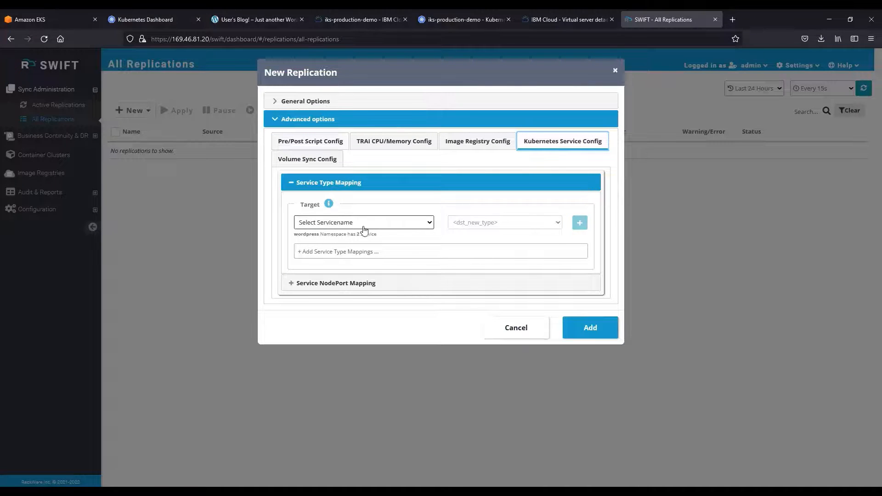
left_click(430, 224)
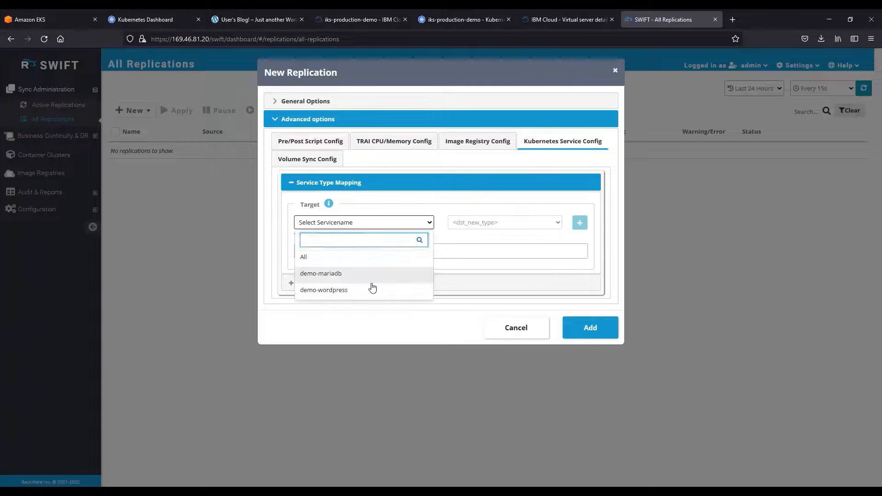
left_click(371, 275)
left_click(554, 223)
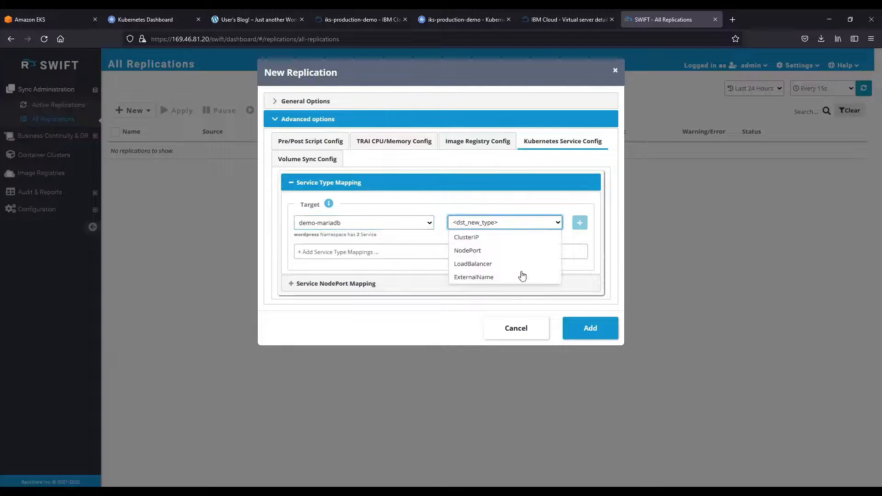
left_click(288, 188)
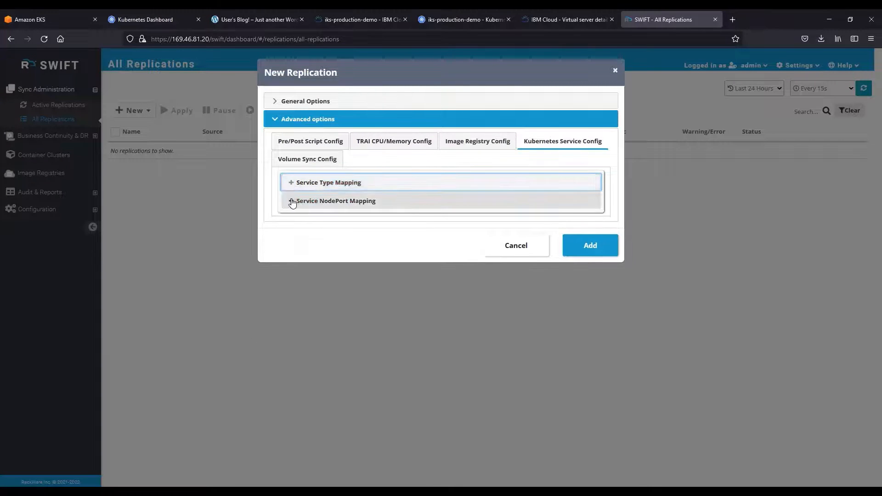
Examine the service NodePort mapping choices for demo-wordpress with source NodePort 31399, without adding a mapping.
left_click(291, 202)
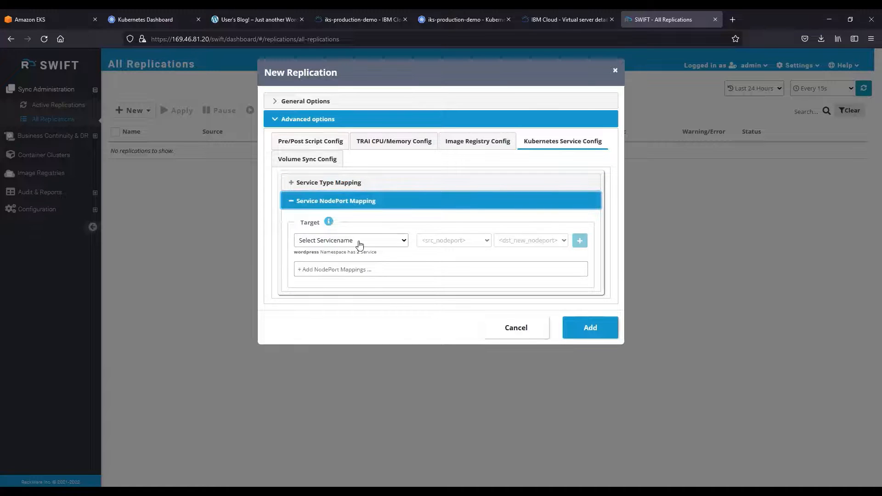
left_click(359, 241)
left_click(361, 290)
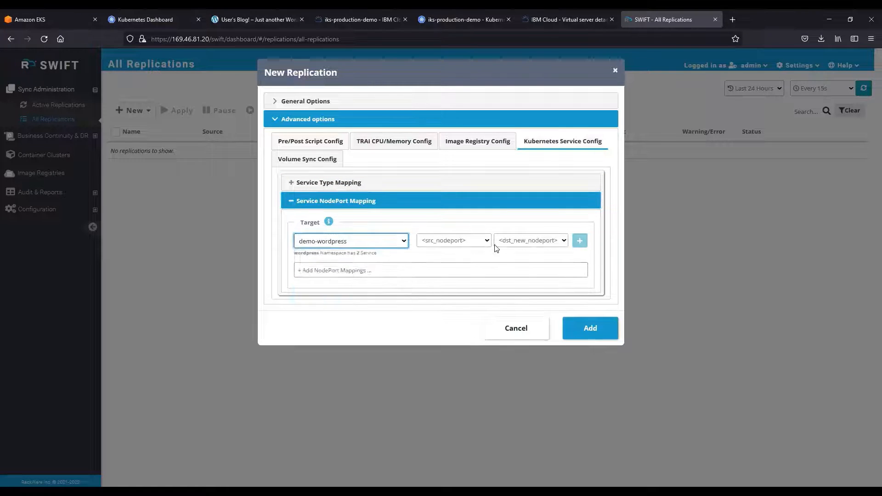
left_click(483, 242)
left_click(460, 272)
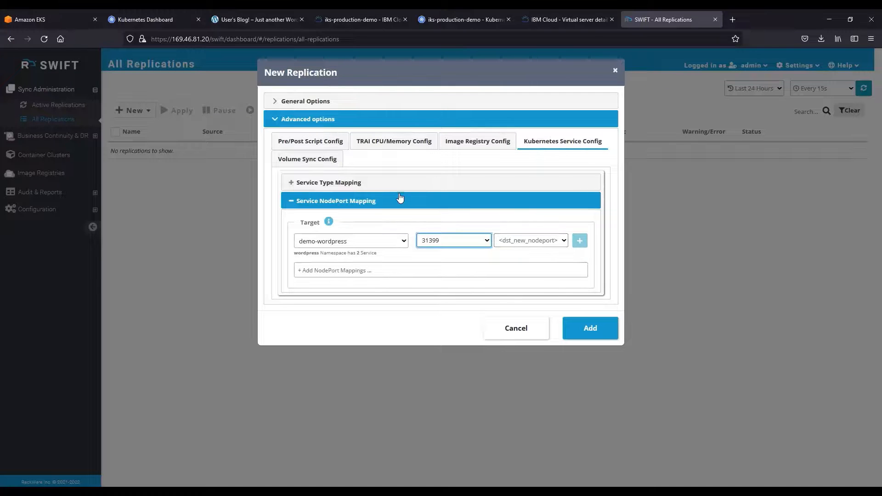
left_click(291, 201)
Review the volume sync options, add the replication, and check which actions are available for the running job.
left_click(305, 162)
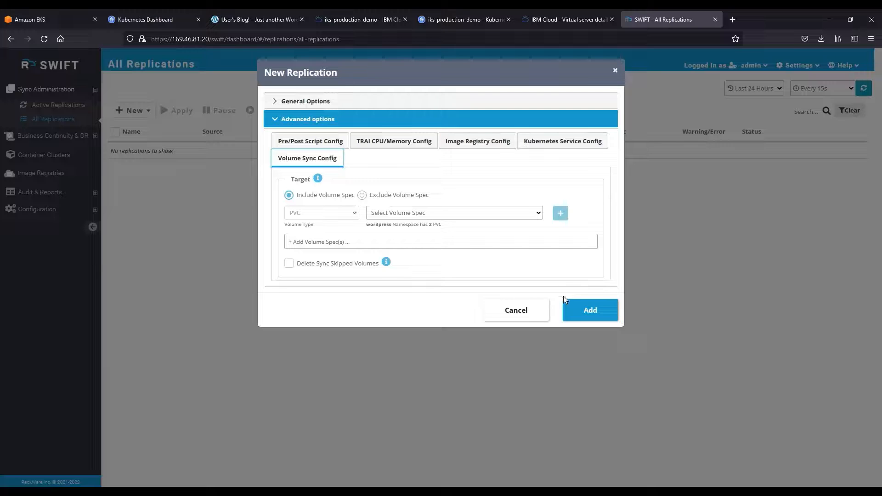
left_click(585, 310)
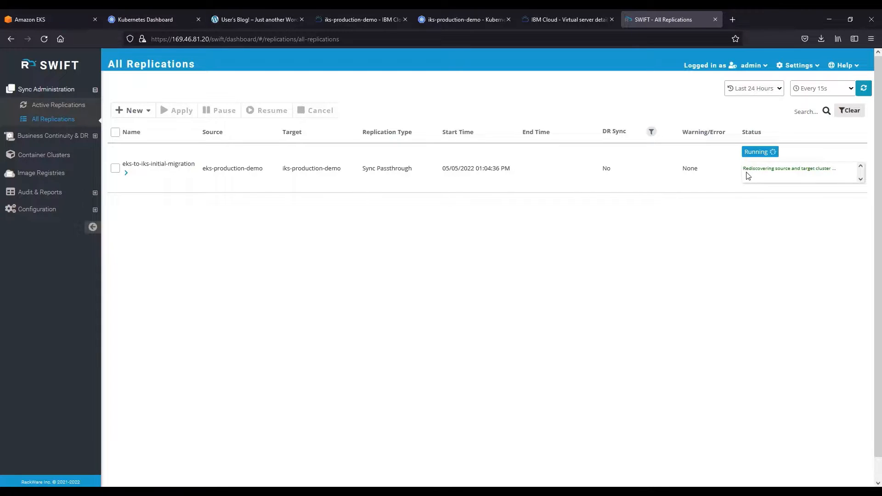
left_click(114, 168)
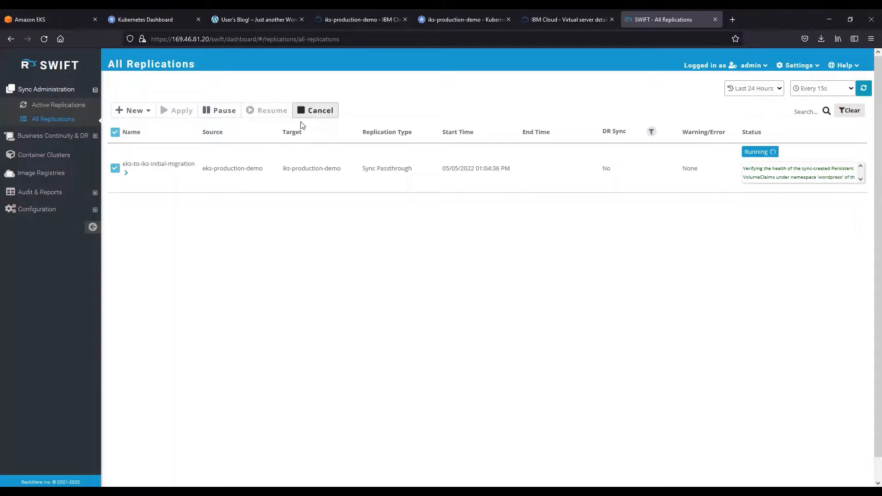
left_click(115, 168)
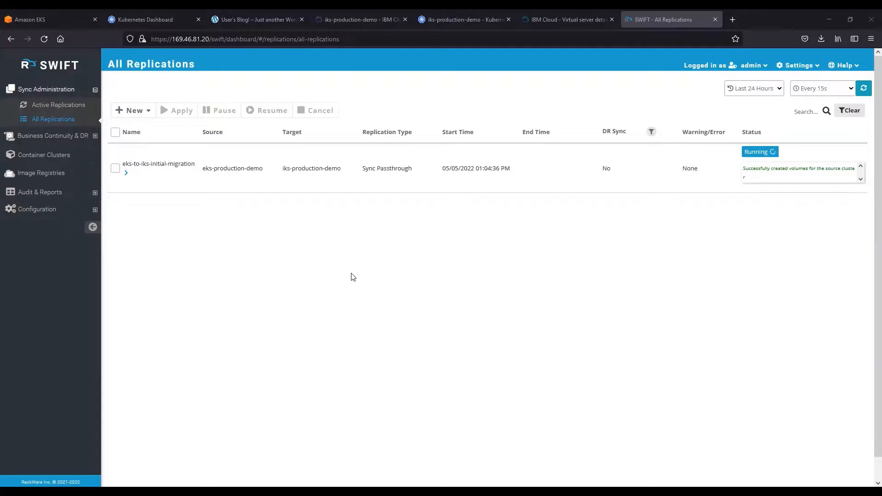
Reload the source WordPress blog and look through its page while the replication runs.
left_click(254, 13)
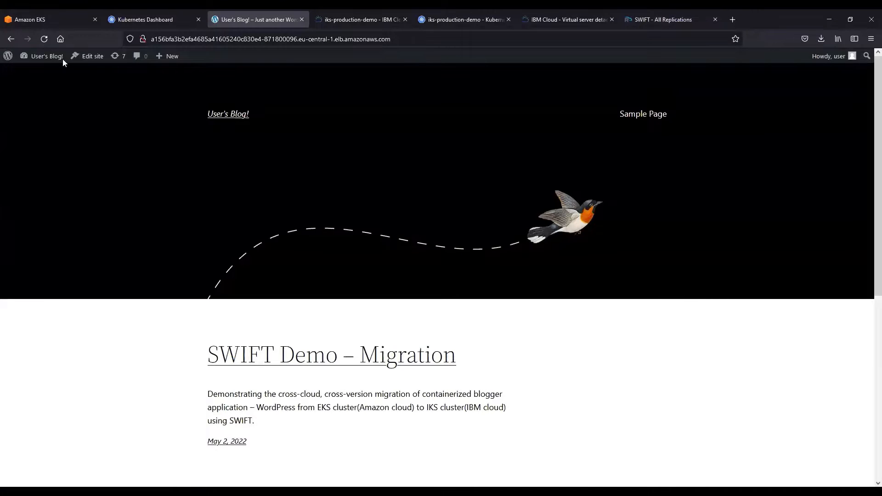
left_click(44, 39)
scroll(390, 365, "down", 5)
scroll(322, 276, "up", 5)
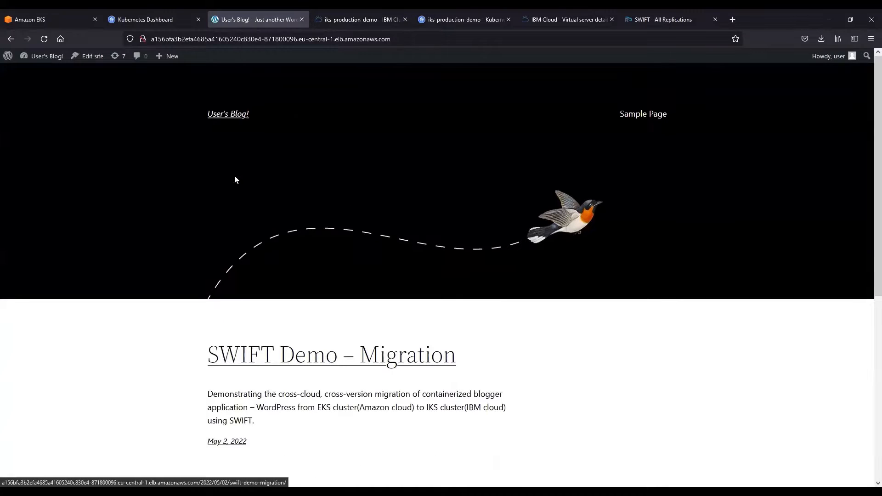
Sign in to the source cluster's Kubernetes Dashboard with the token already filled in and check the wordpress namespace's workloads.
left_click(138, 14)
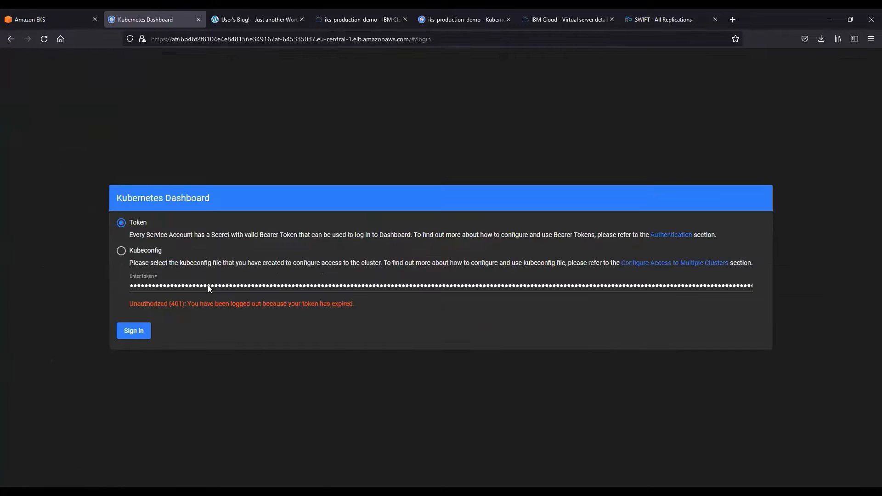
left_click(137, 331)
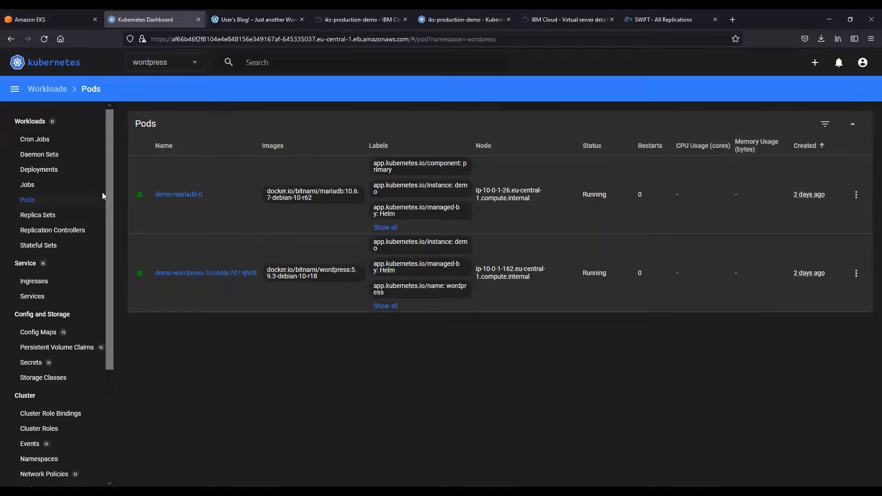
left_click(46, 121)
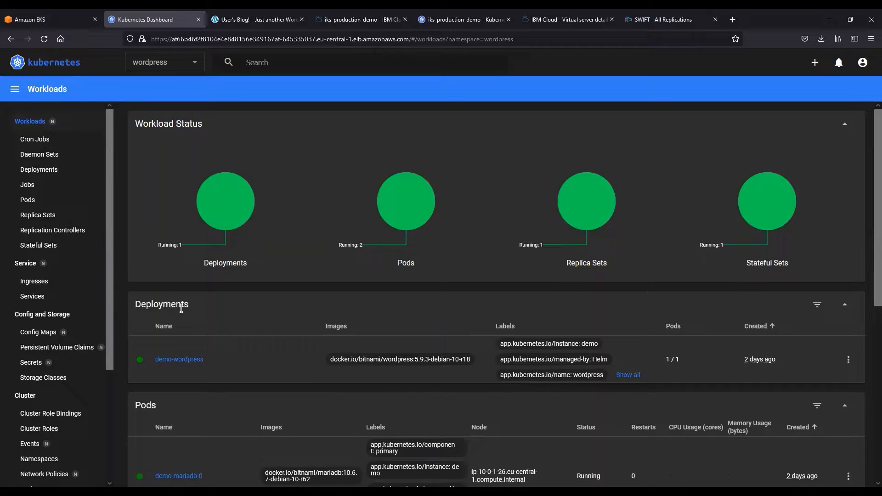
In SWIFT, review the eks-to-iks-initial-migration job's summary, object sync statistics and data sync statistics, including the volume sync summary.
left_click(662, 19)
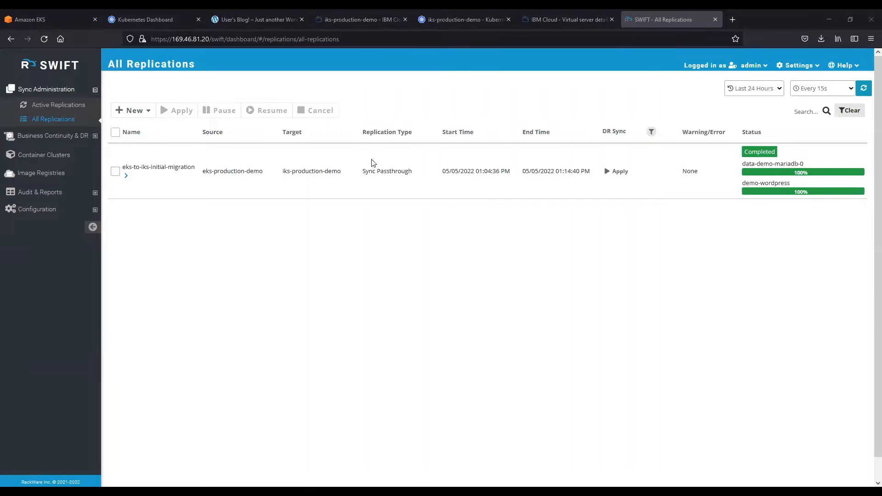
left_click(127, 176)
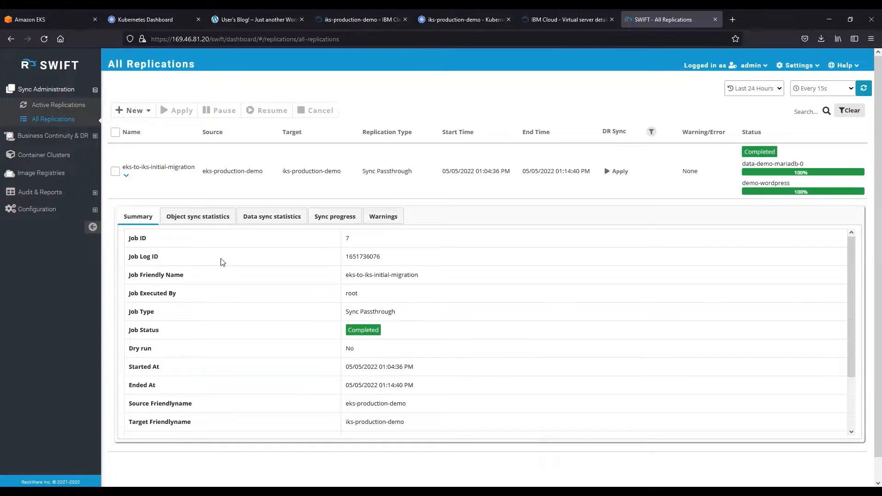
left_click(191, 217)
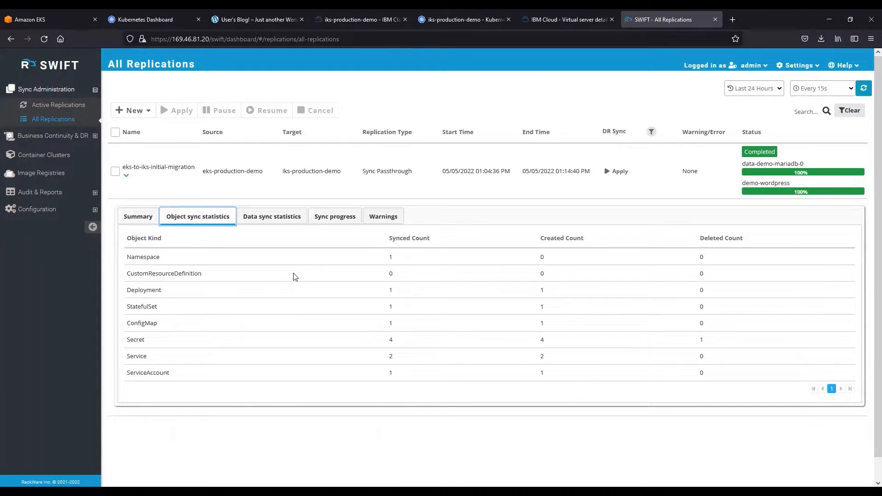
left_click(254, 220)
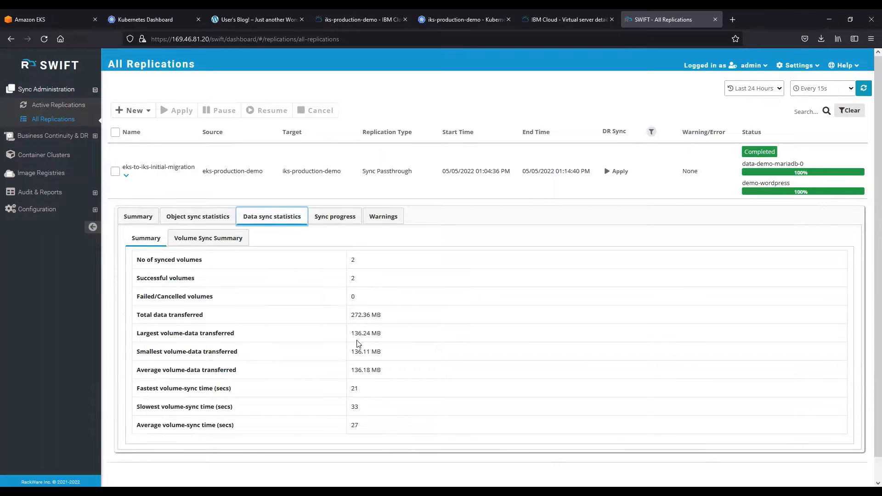
left_click(237, 241)
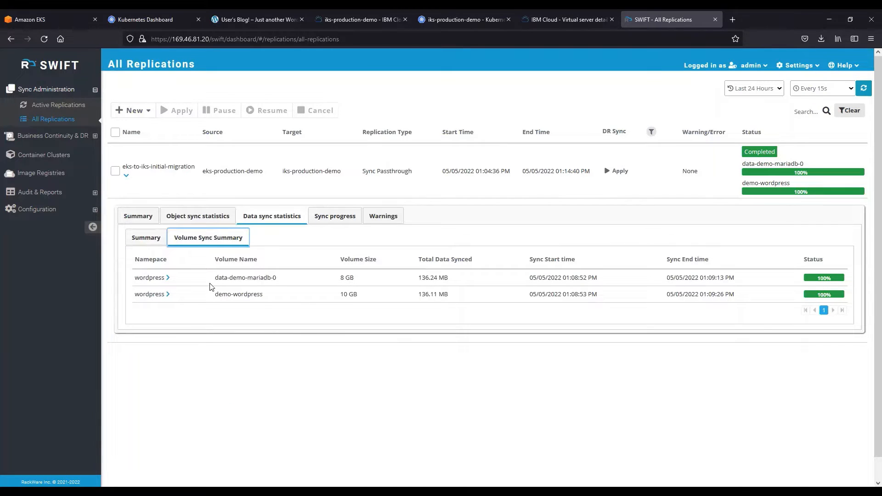
Read through the eks-to-iks-initial-migration job's sync progress messages, then collapse its details.
left_click(334, 225)
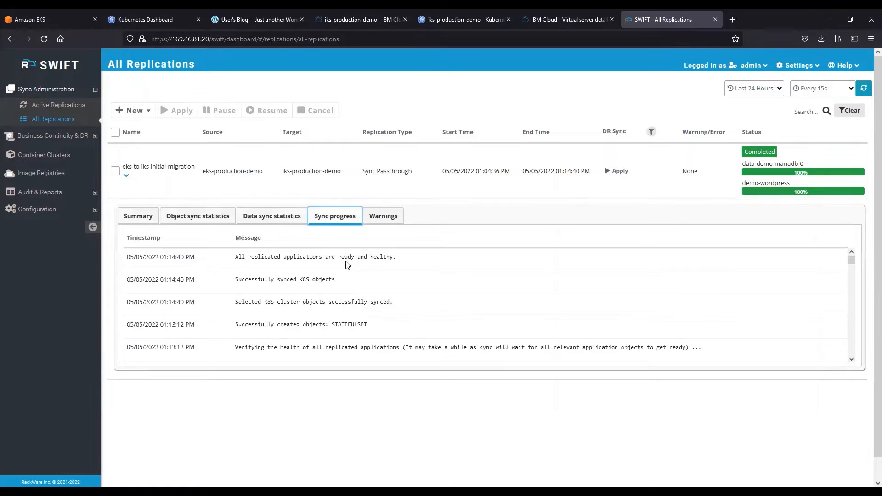
scroll(352, 286, "down", 10)
scroll(354, 298, "up", 8)
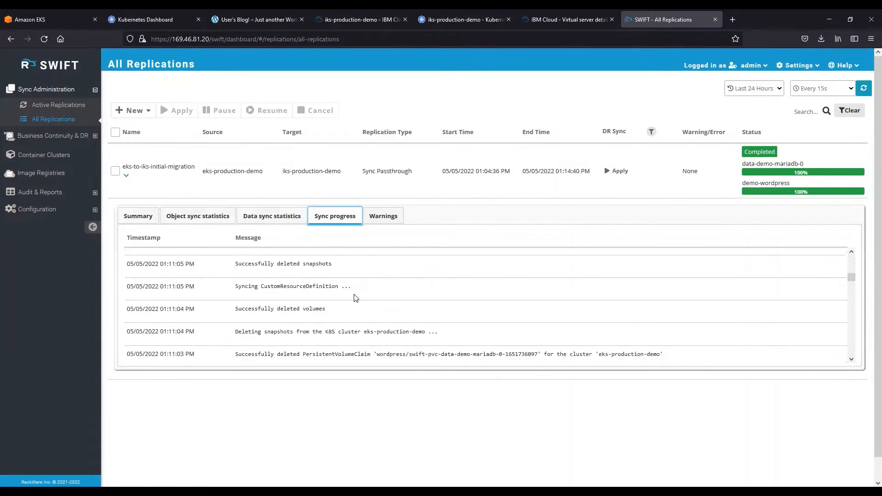
scroll(465, 295, "up", 5)
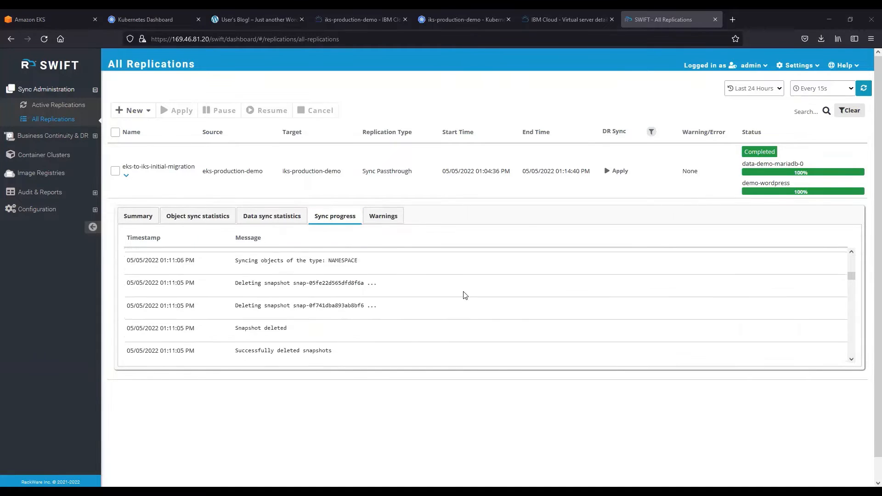
left_click(125, 176)
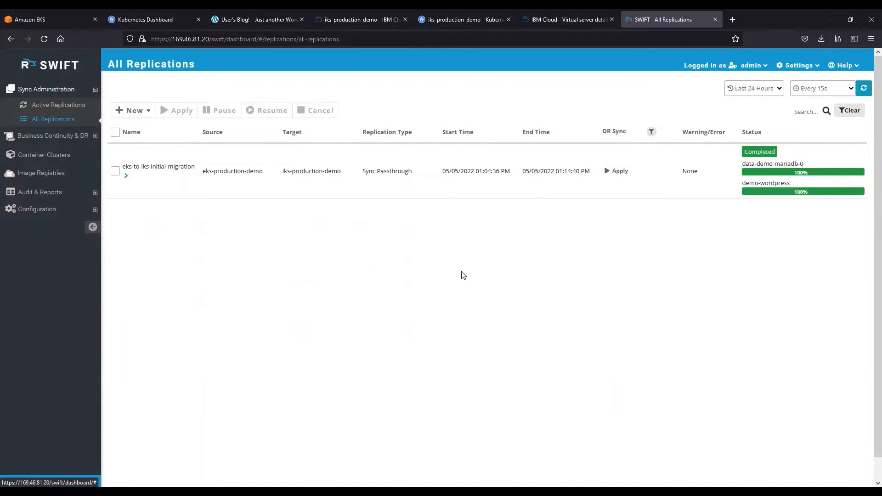
From the iks-production-demo Kubernetes dashboard, open the demo-wordpress service's port 80 external endpoint and look through the migrated blog.
left_click(452, 10)
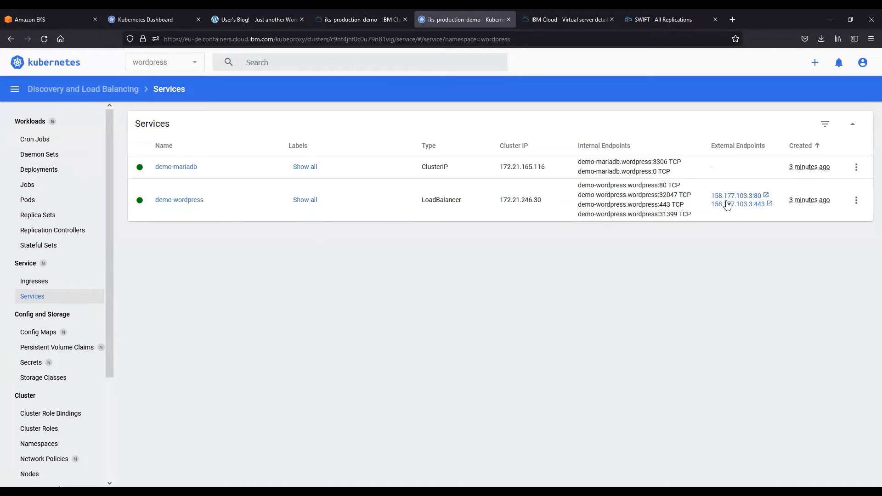
left_click(734, 198)
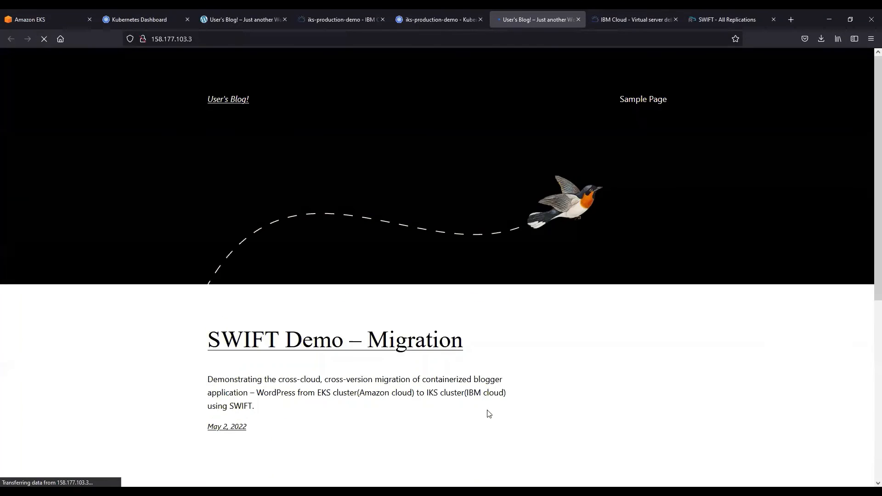
scroll(489, 414, "down", 5)
scroll(625, 373, "up", 5)
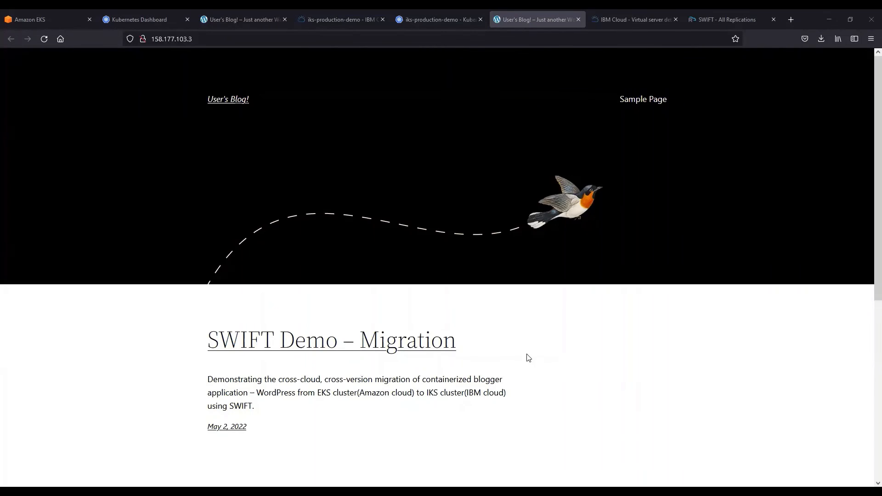